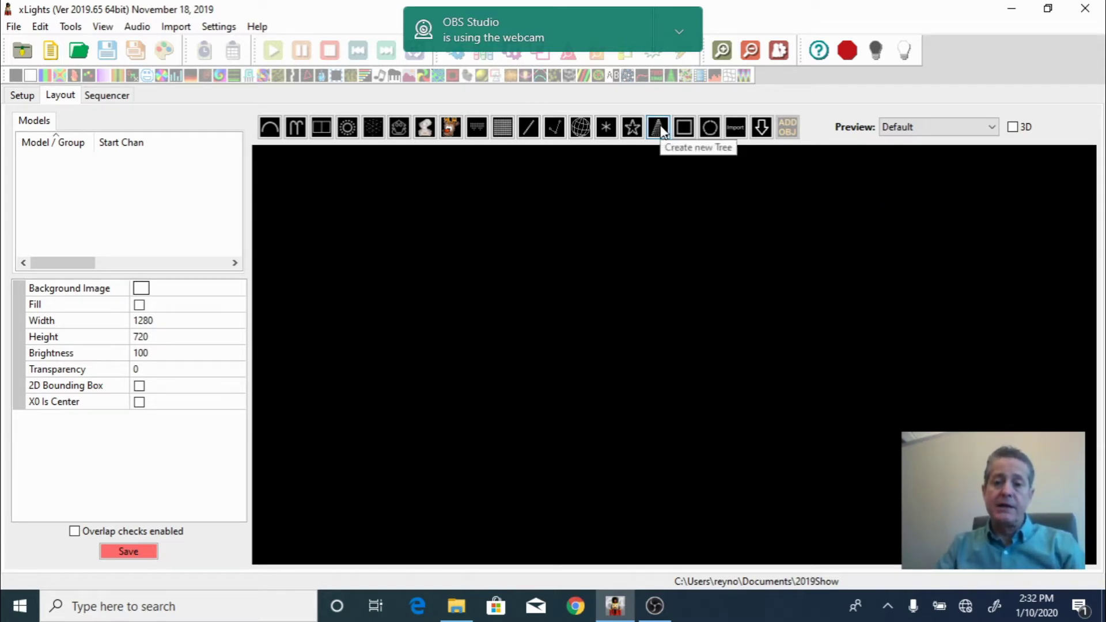
Step: Draw a new round Tree model of 16 strings by 50 nodes on the layout canvas
left_click(659, 128)
left_click_drag(387, 195, 646, 449)
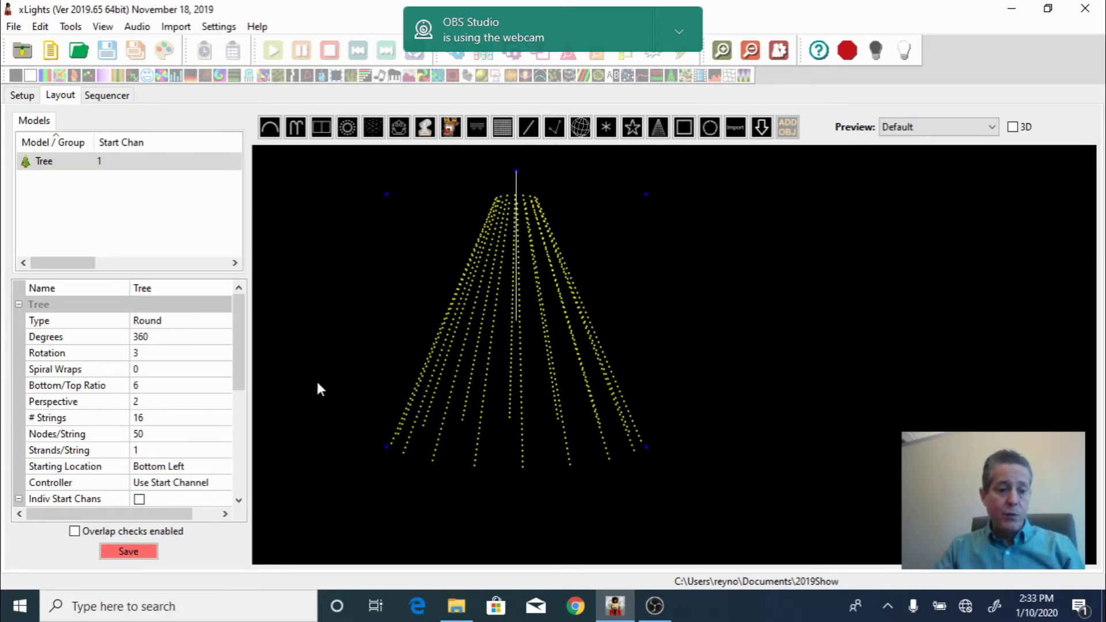
Step: Set the Tree to 2 strings, 600 nodes per string and 12 strands per string
left_click(159, 420)
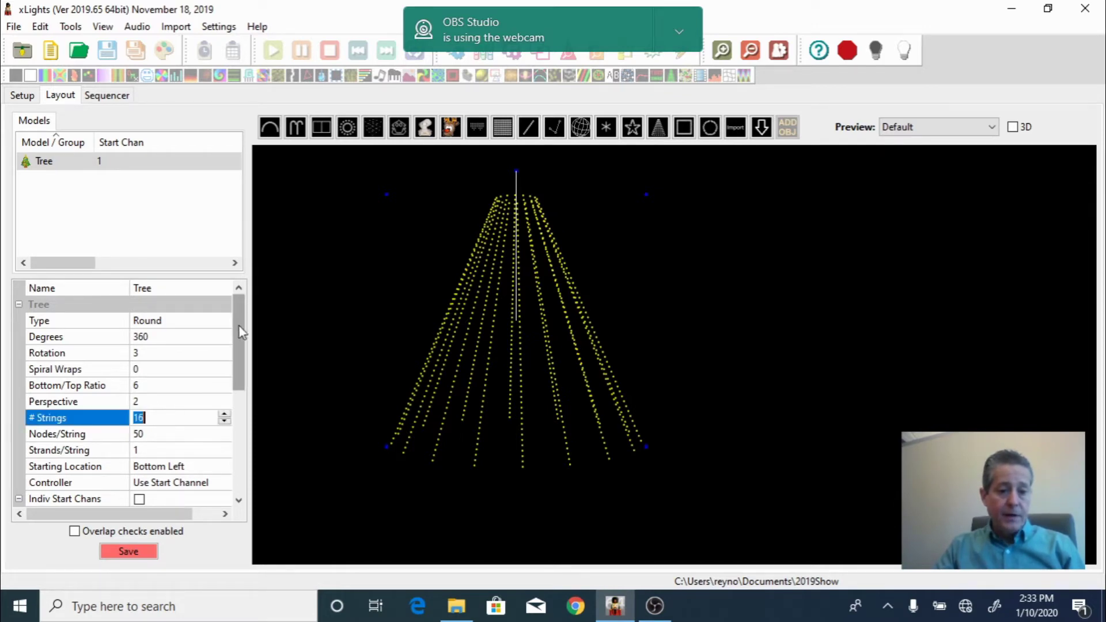
scroll(240, 336, "down", 2)
key("BackSpace")
type("2")
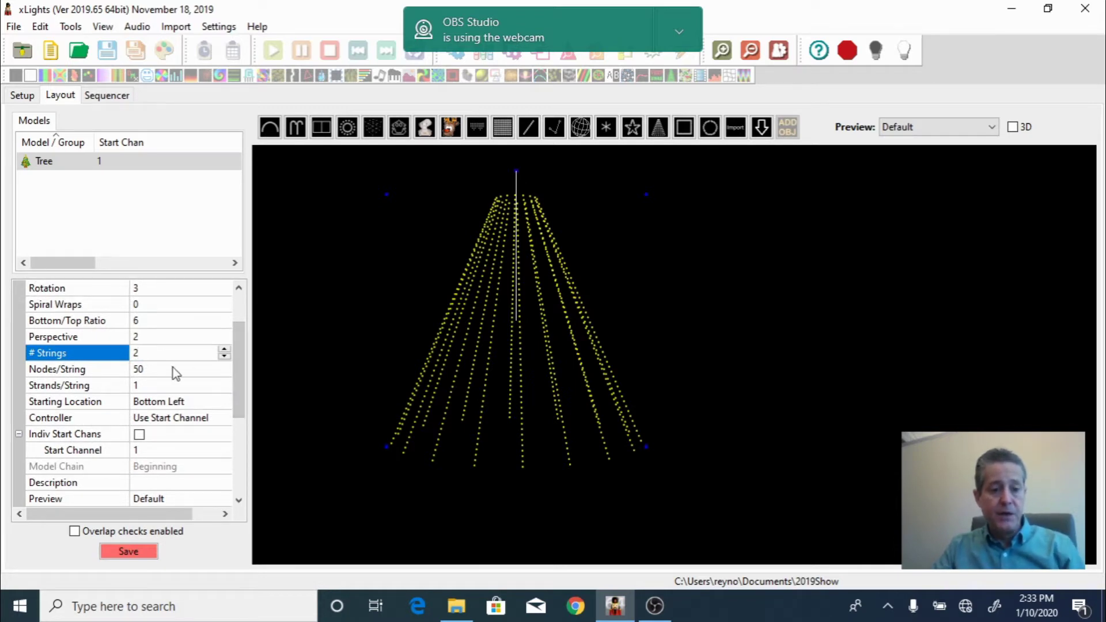
left_click(173, 369)
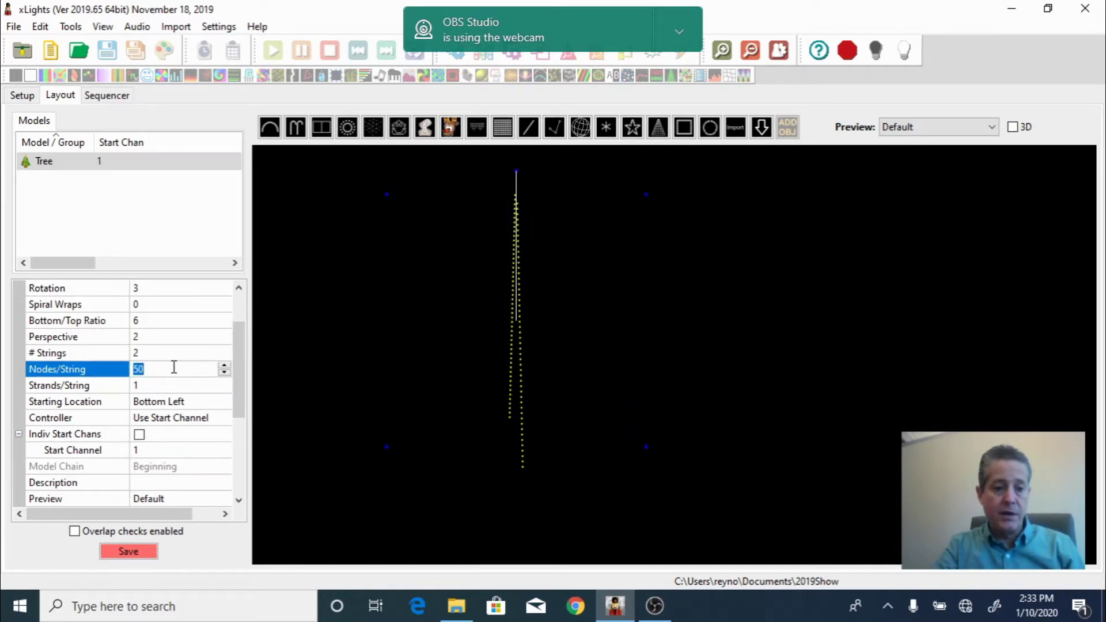
type("600")
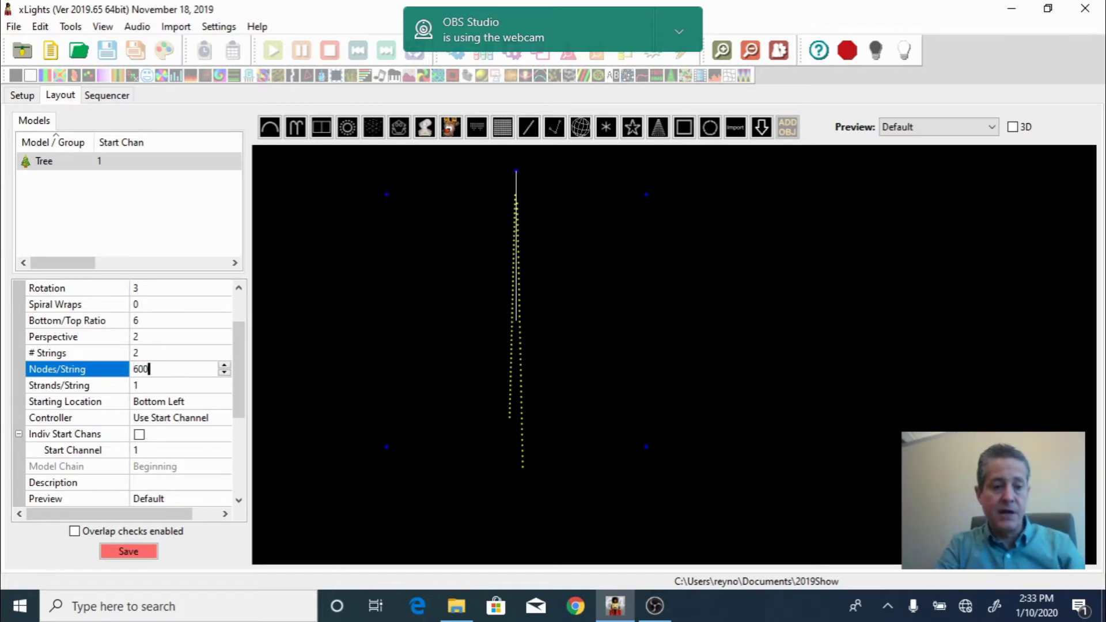
left_click(144, 385)
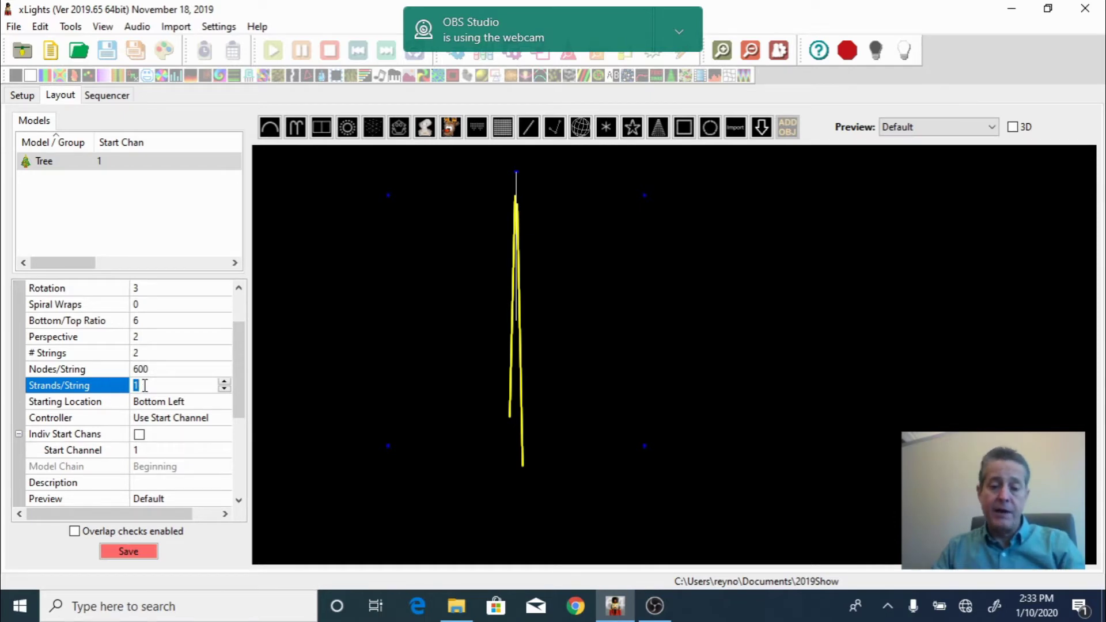
type("12")
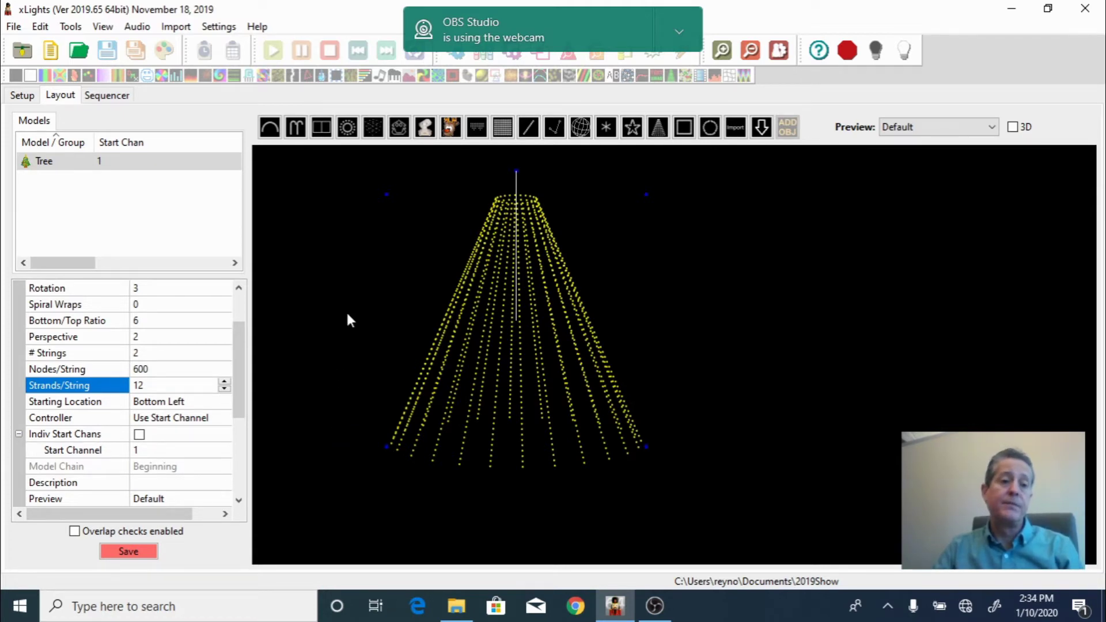
Step: Create a 20 fps musical sequence with the michael-buble-rockn-around-the-christmas MP3 using Quick Start
left_click(108, 99)
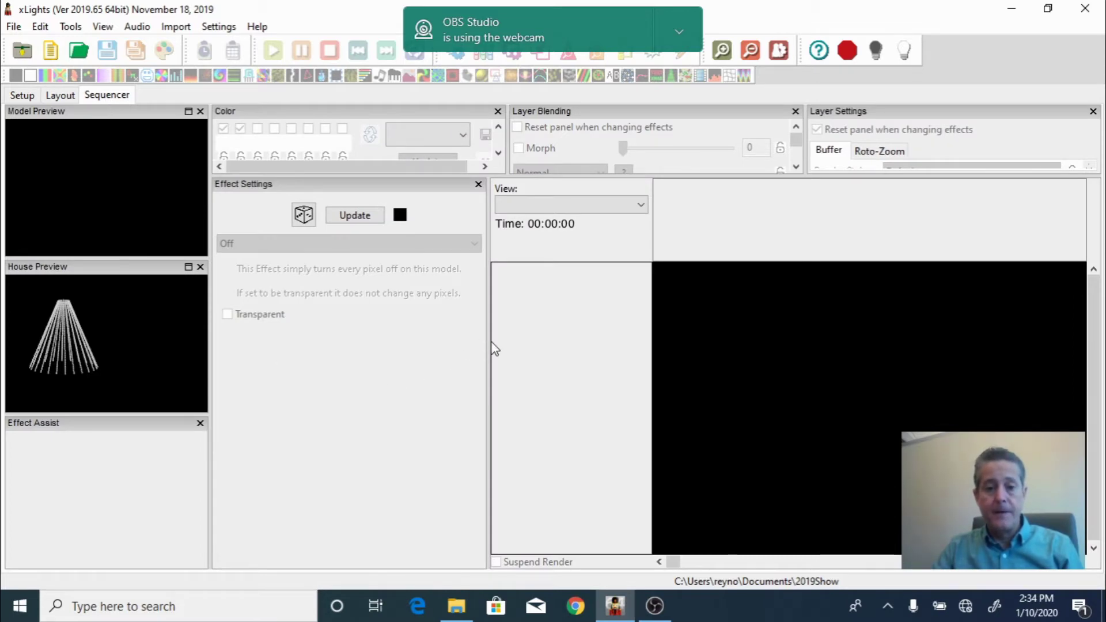
left_click_drag(491, 341, 356, 363)
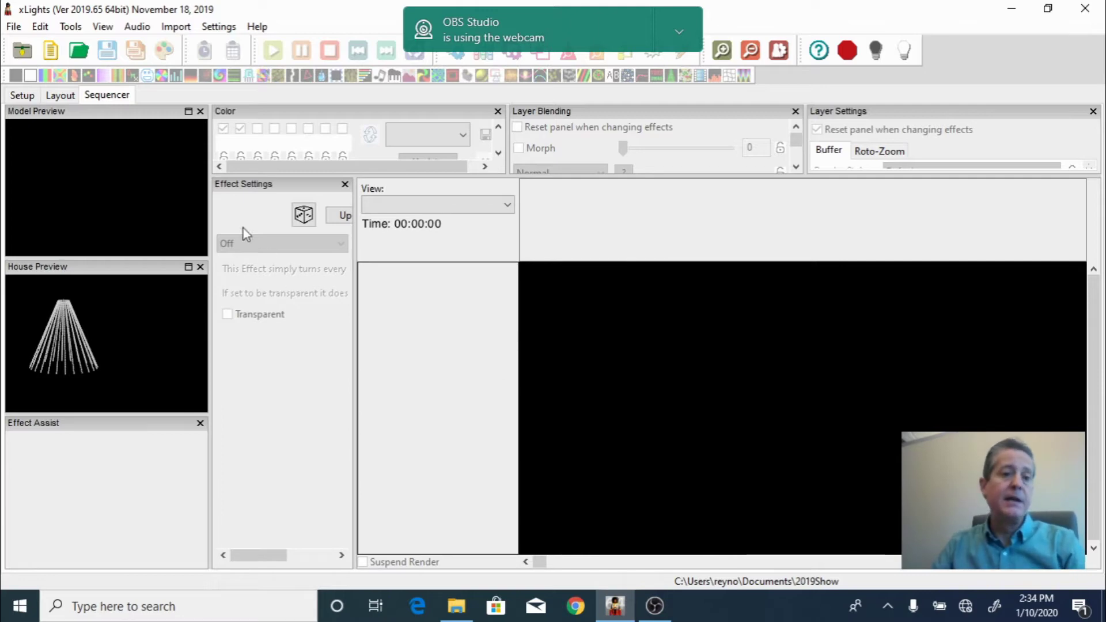
left_click(51, 56)
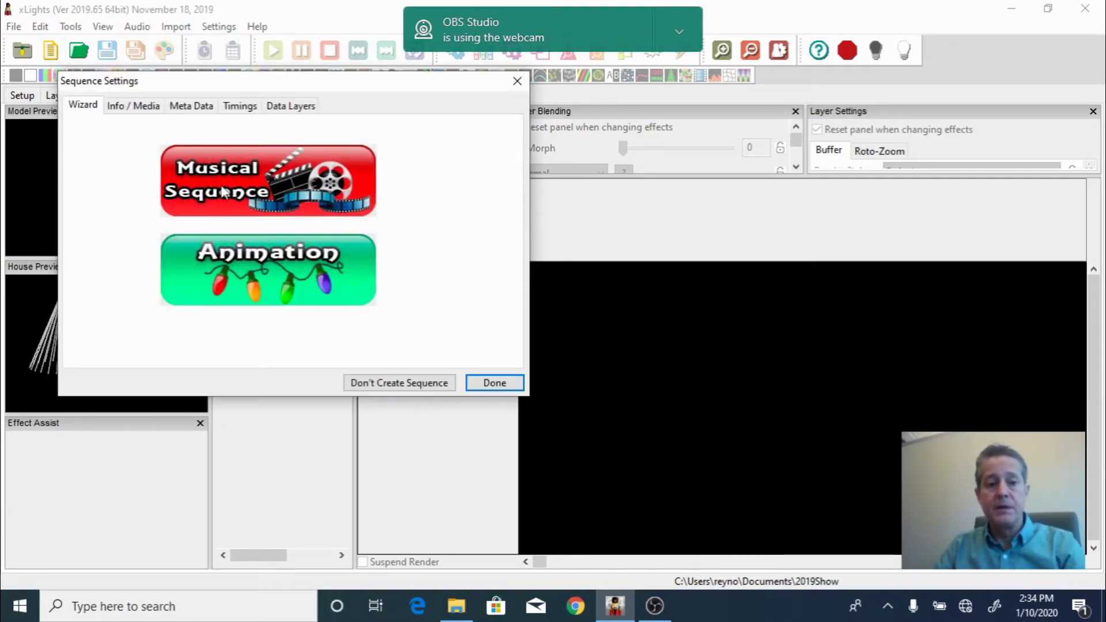
left_click(260, 192)
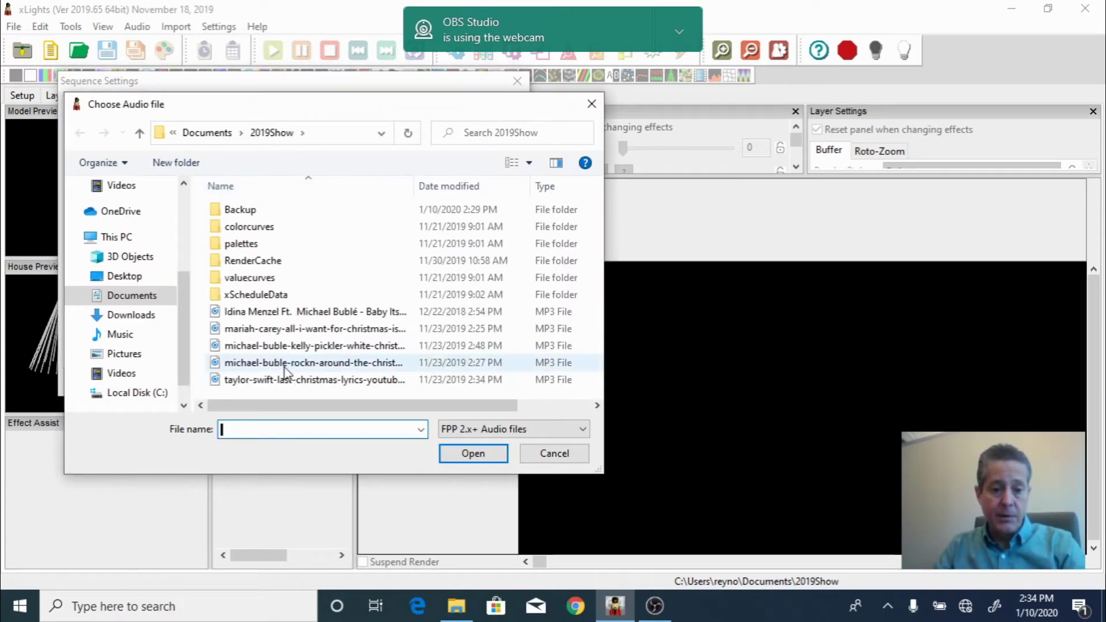
left_click(255, 365)
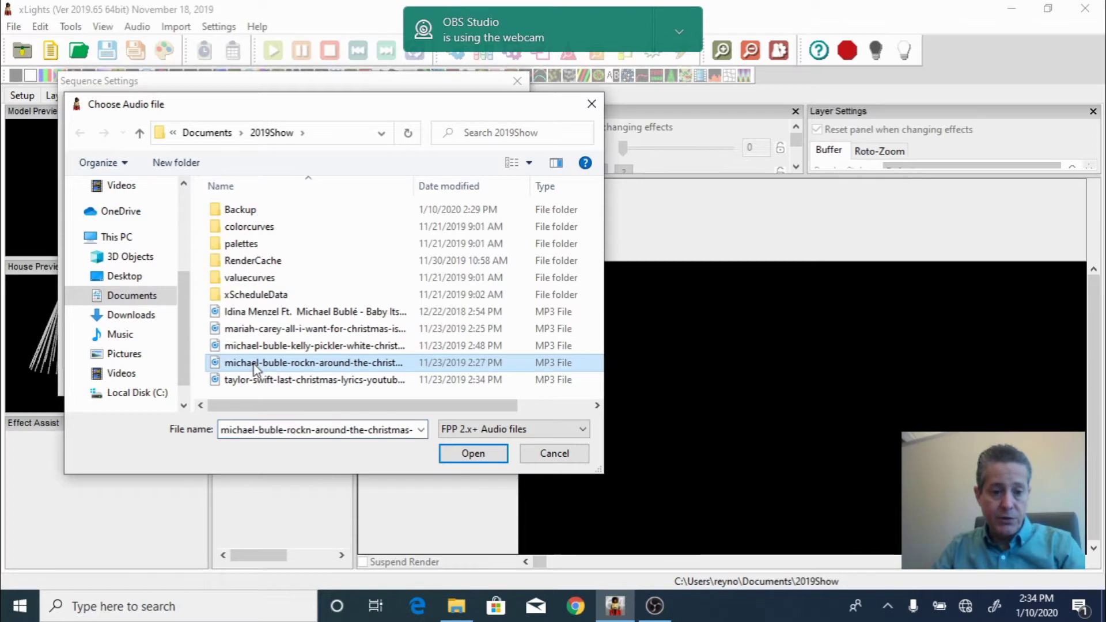
left_click(472, 455)
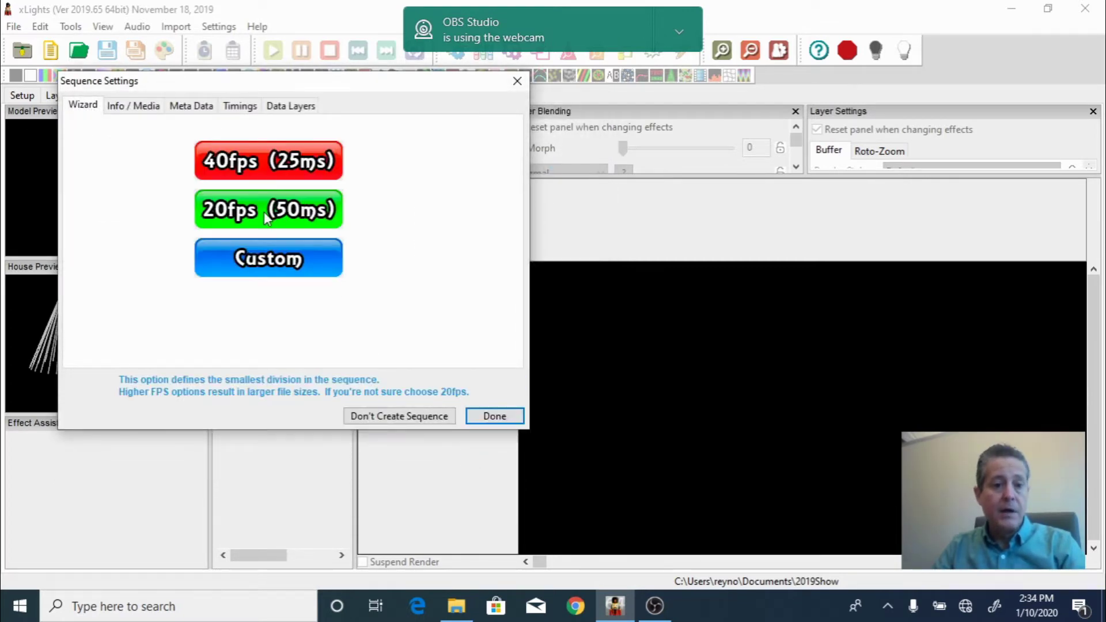
left_click(267, 218)
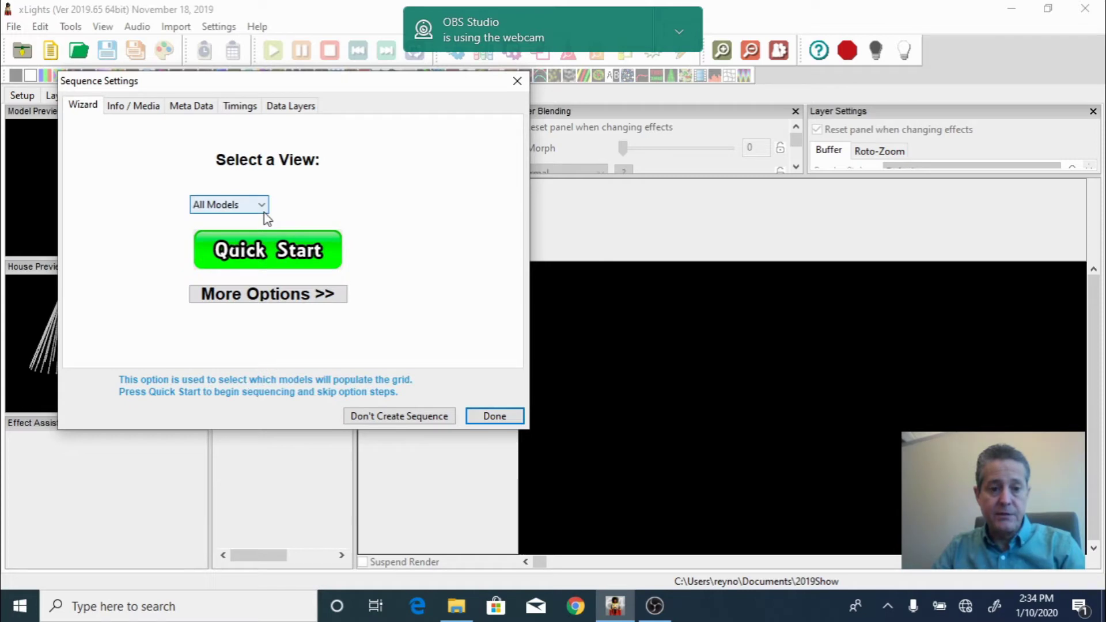
left_click(260, 247)
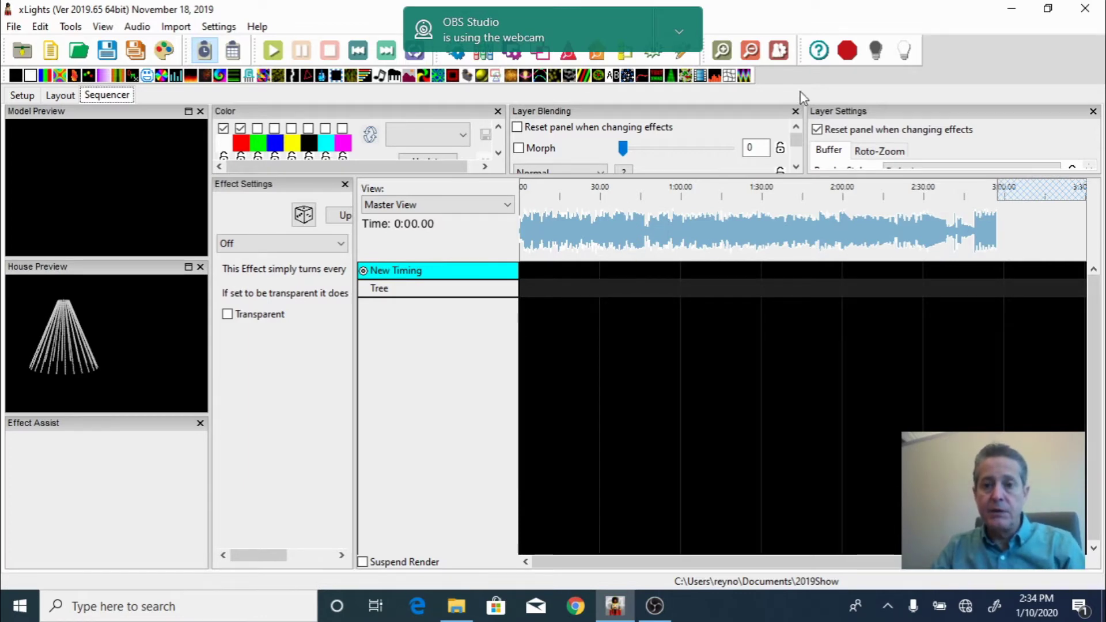
Step: Zoom the timeline in three levels to 5-second steps
left_click(680, 35)
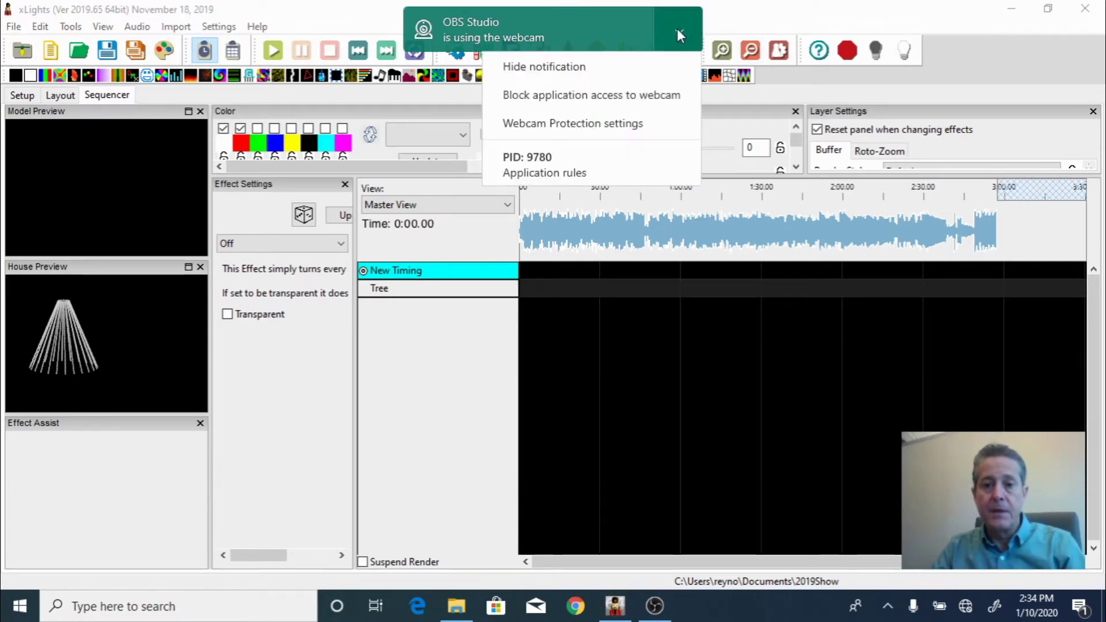
left_click(611, 67)
left_click(724, 52)
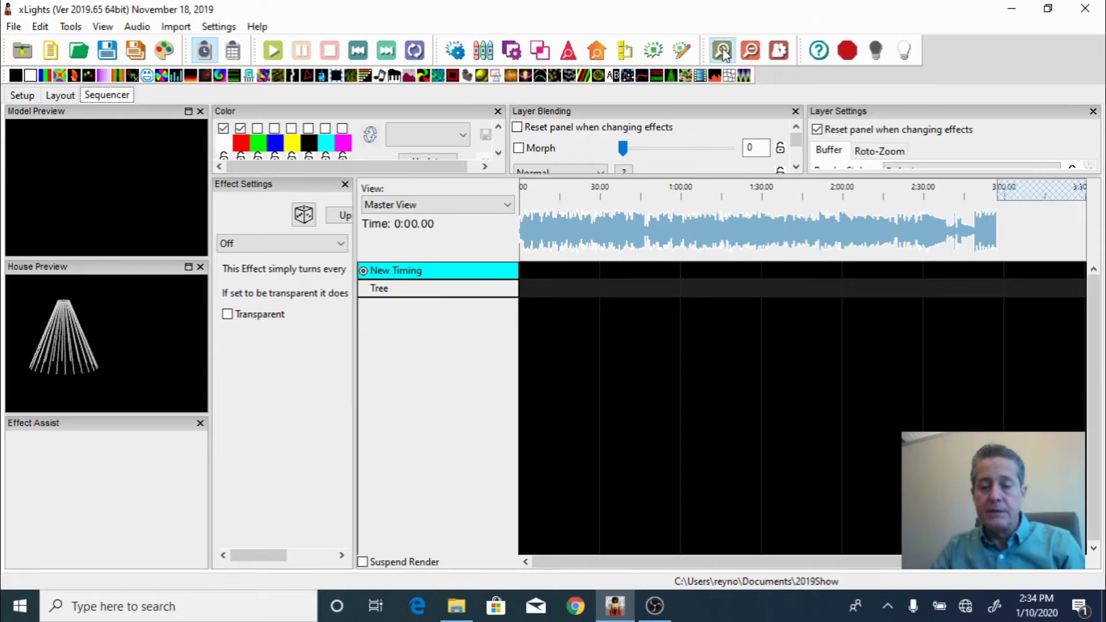
left_click(724, 52)
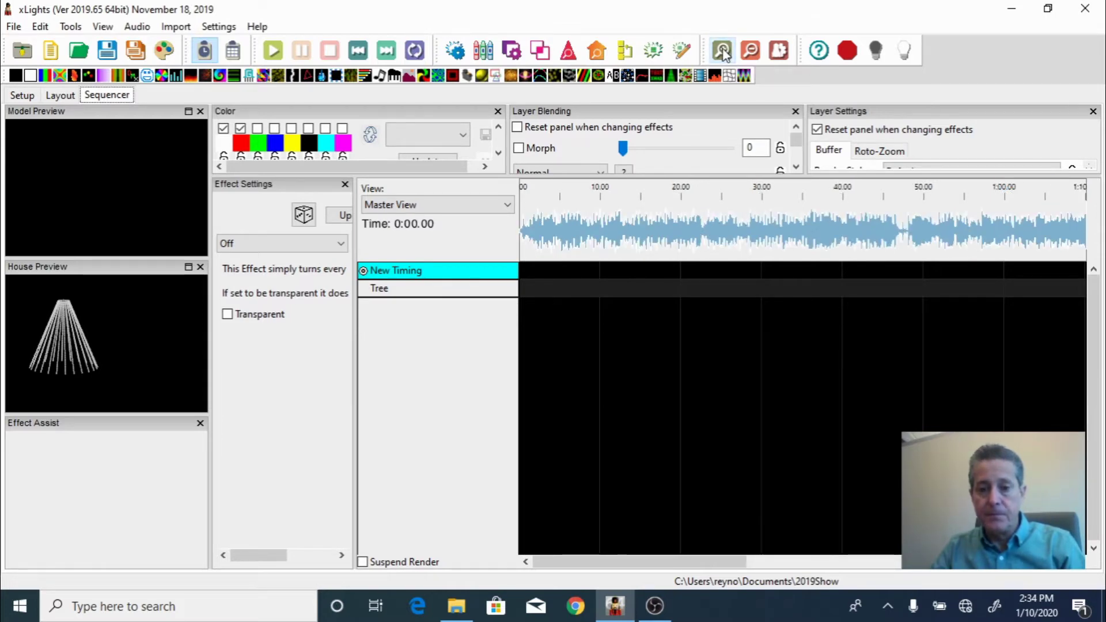
left_click(723, 52)
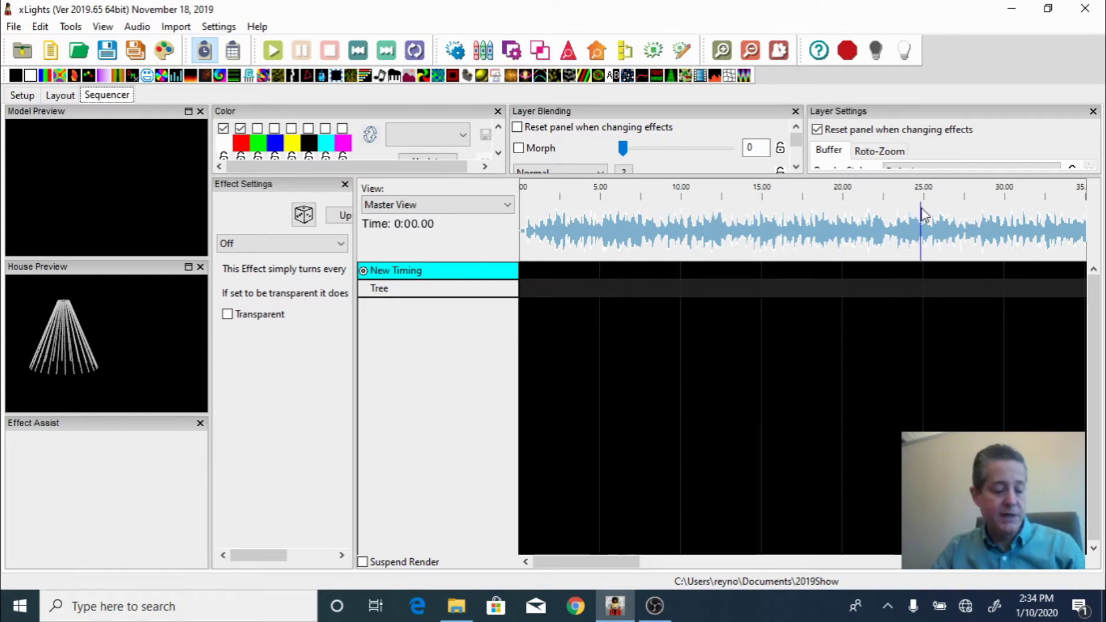
Step: Play and stop the song's opening seconds while adjusting the speaker volume
key("XF86AudioLowerVolume")
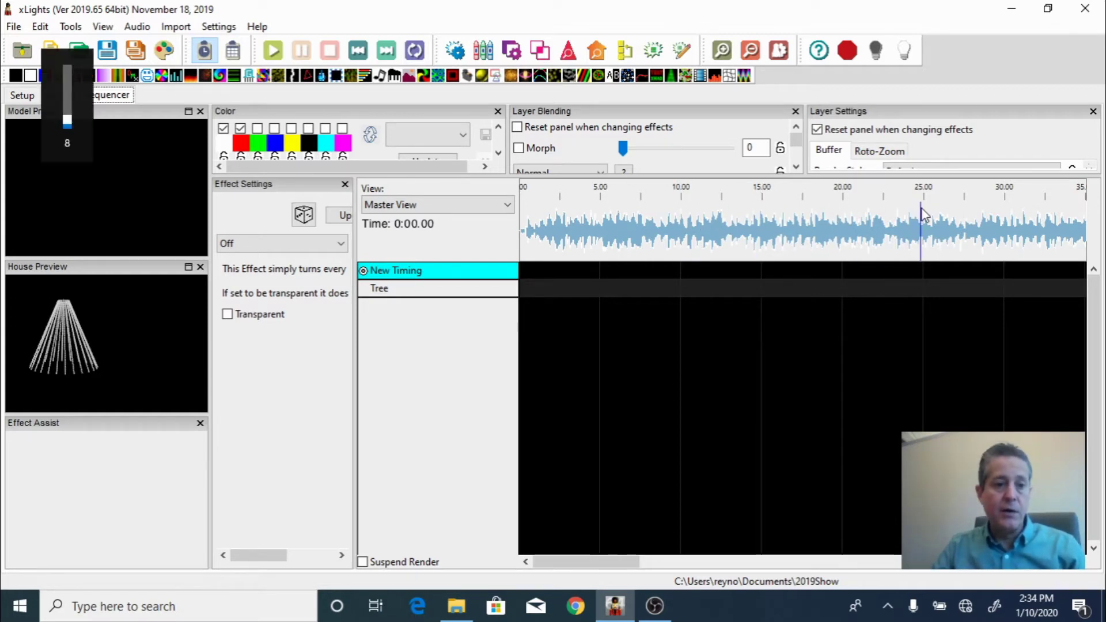
key("XF86AudioRaiseVolume")
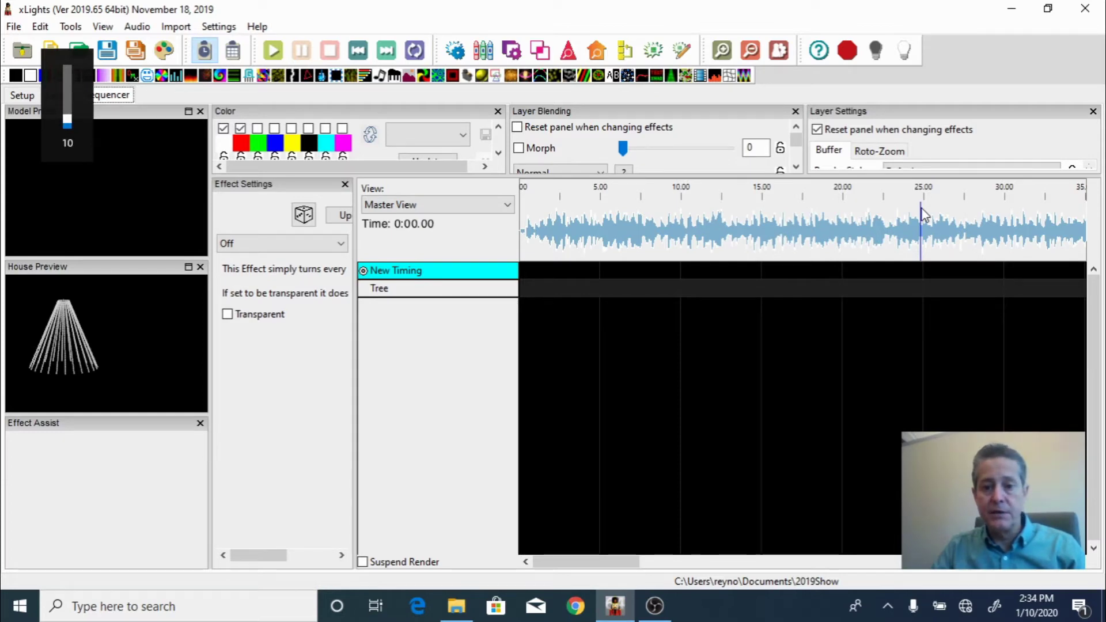
left_click(525, 212)
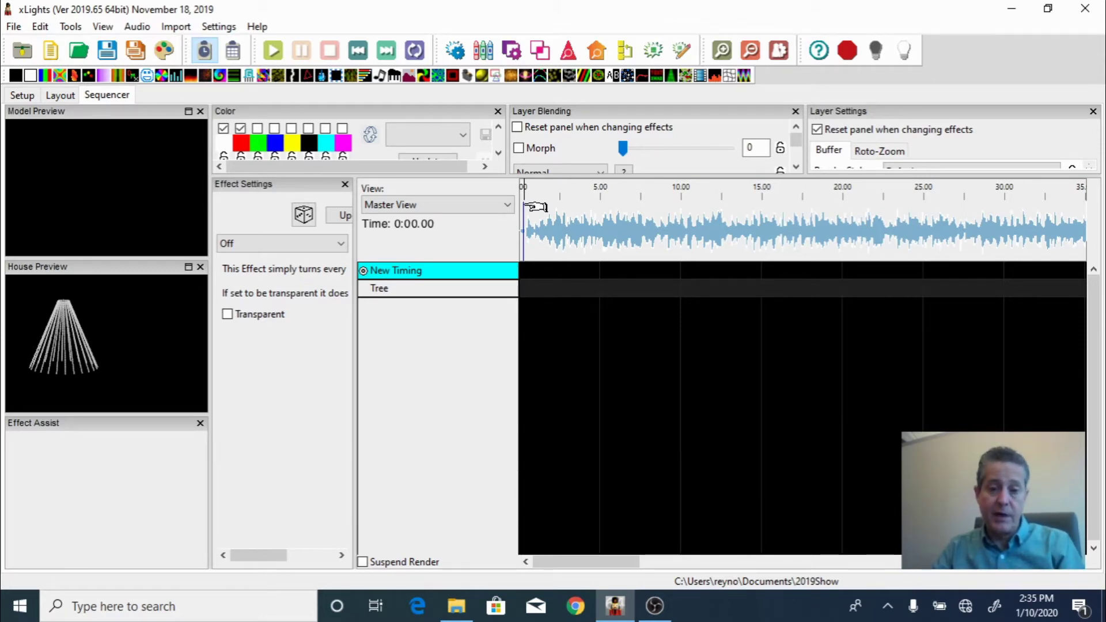
key("space")
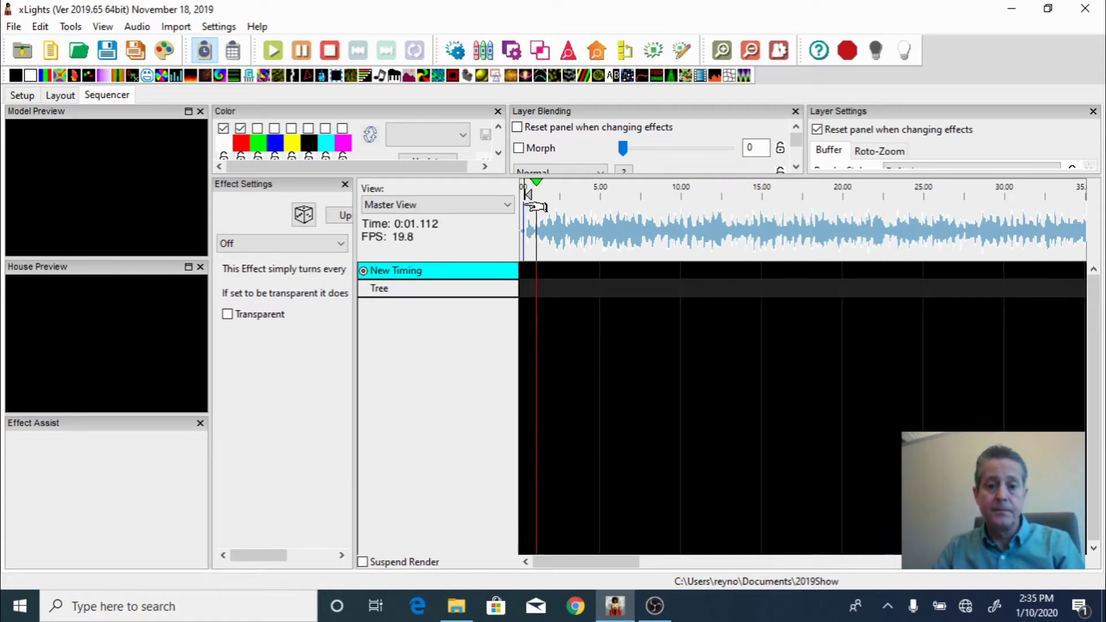
key("XF86AudioRaiseVolume")
key("XF86AudioRaiseVolume")
key("XF86AudioRaiseVolume")
key("XF86AudioRaiseVolume")
key("XF86AudioRaiseVolume")
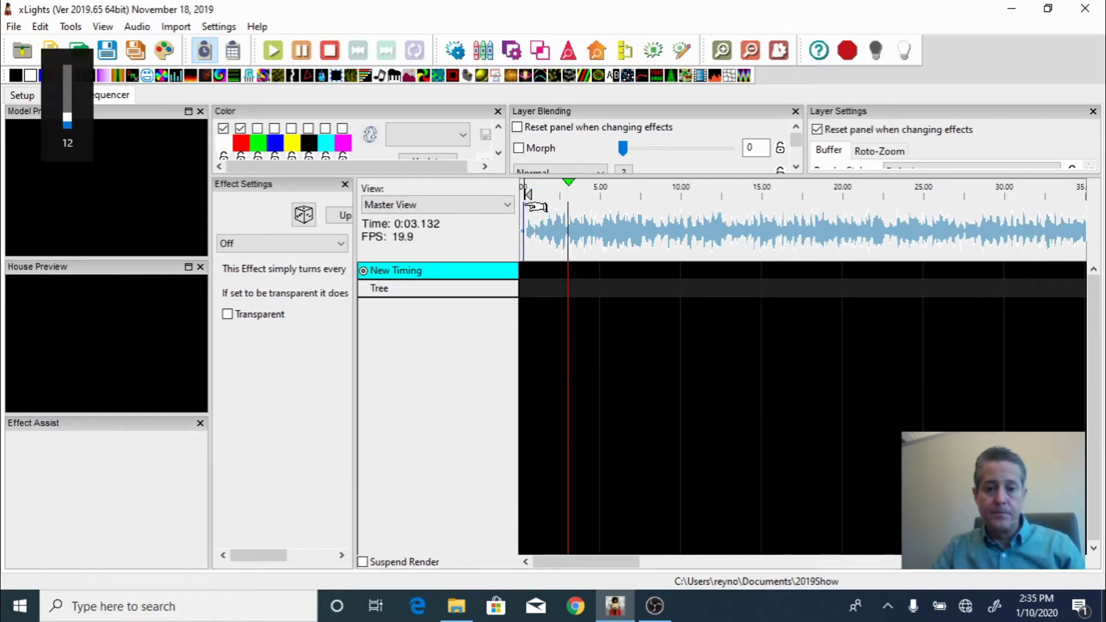
key("XF86AudioLowerVolume")
key("XF86AudioLowerVolume")
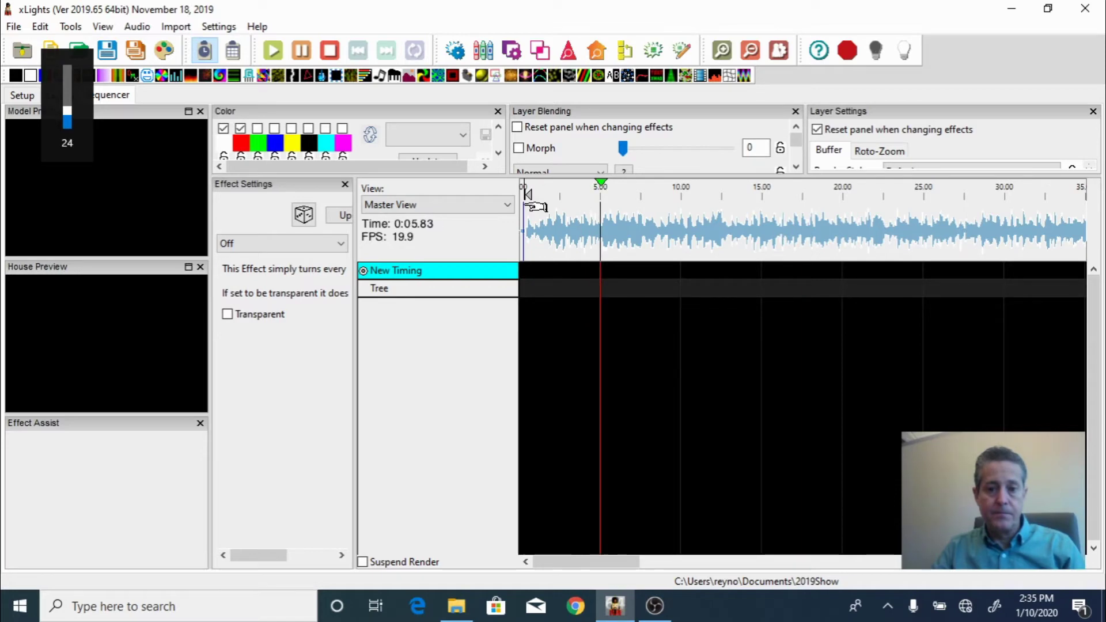
key("space")
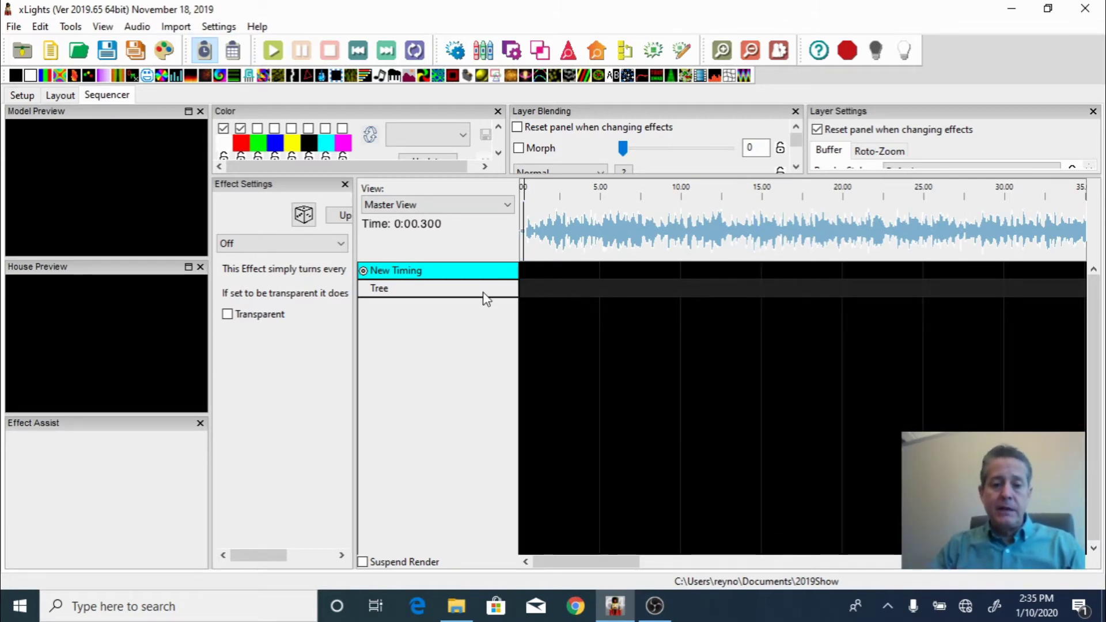
left_click(463, 295)
Step: Insert a second layer below the Tree row
right_click(463, 295)
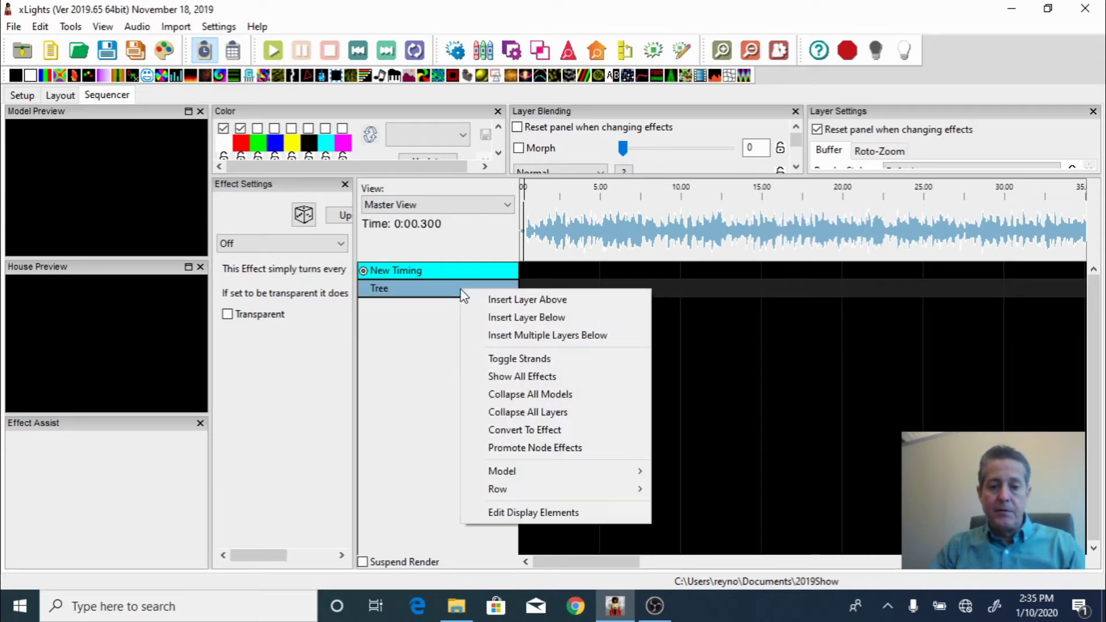
left_click(517, 318)
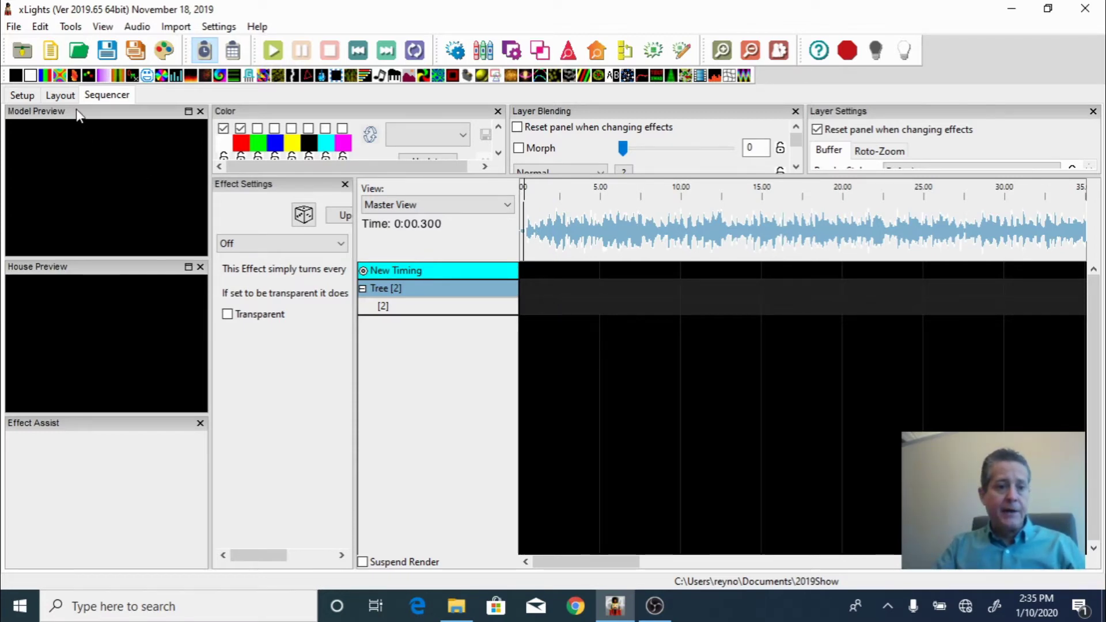
Step: Add Butterfly effects to both Tree layers, the layer-2 one at 5.2 s with style 2
left_click_drag(63, 78, 527, 289)
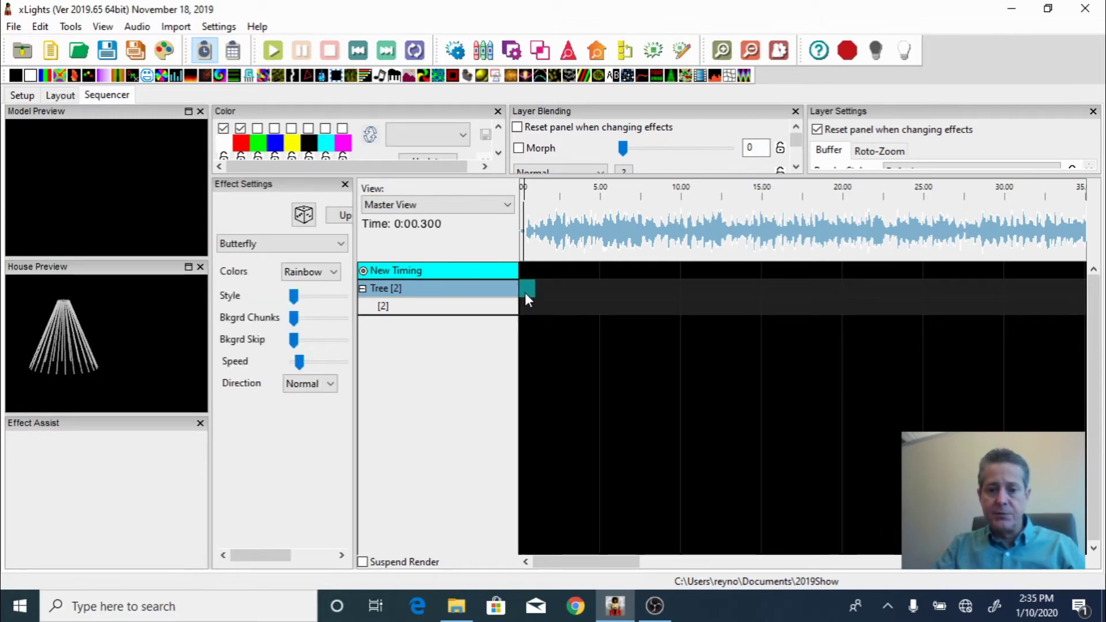
left_click_drag(565, 289, 603, 290)
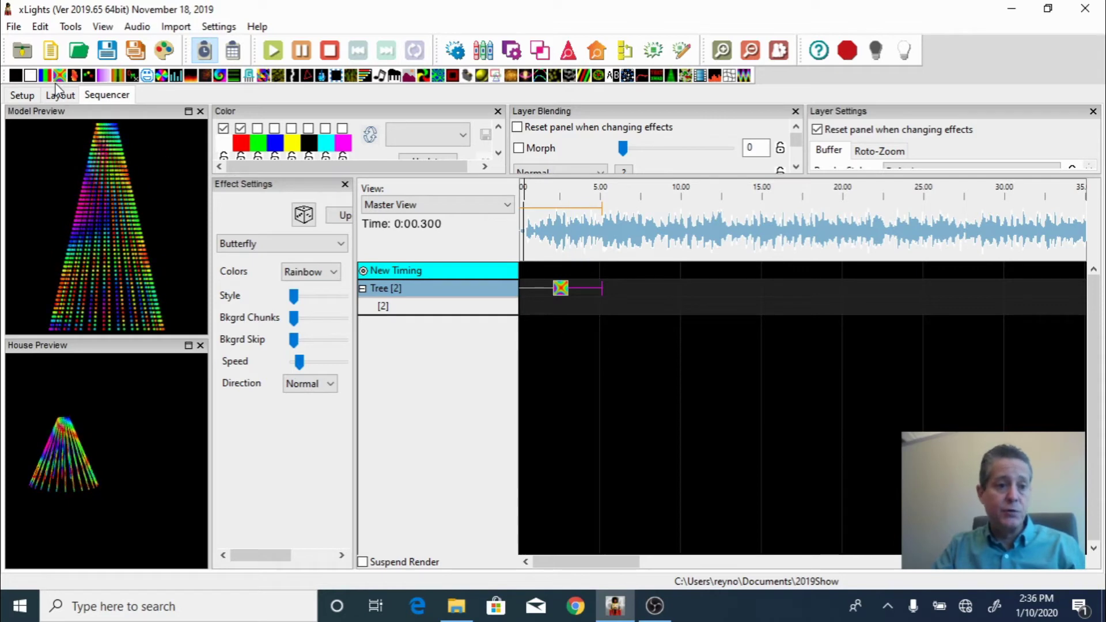
left_click_drag(59, 76, 673, 306)
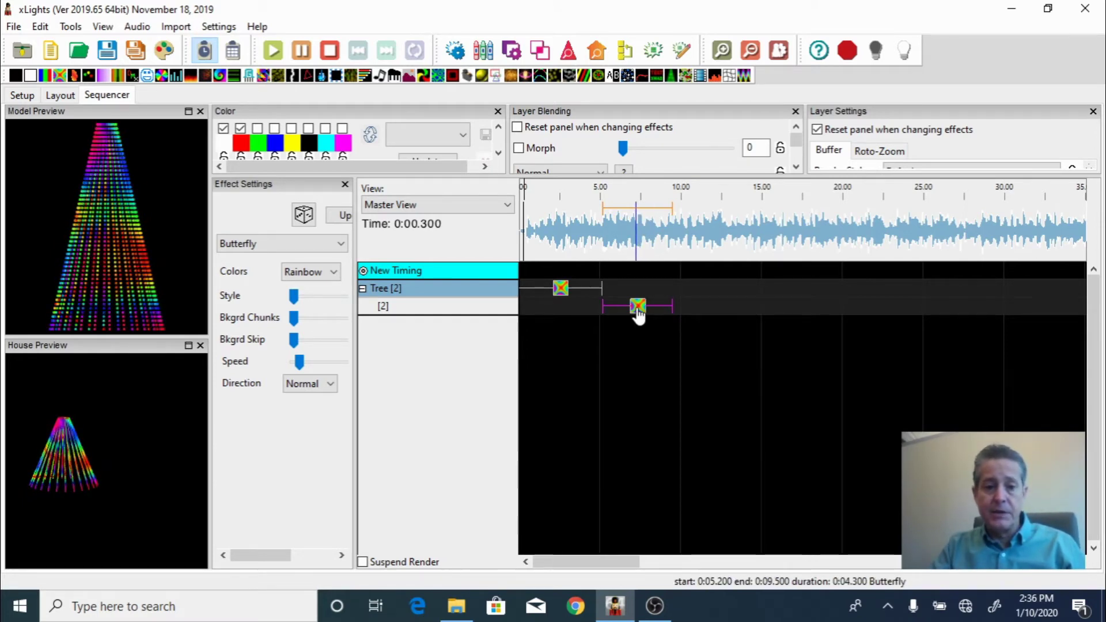
left_click_drag(277, 186, 752, 286)
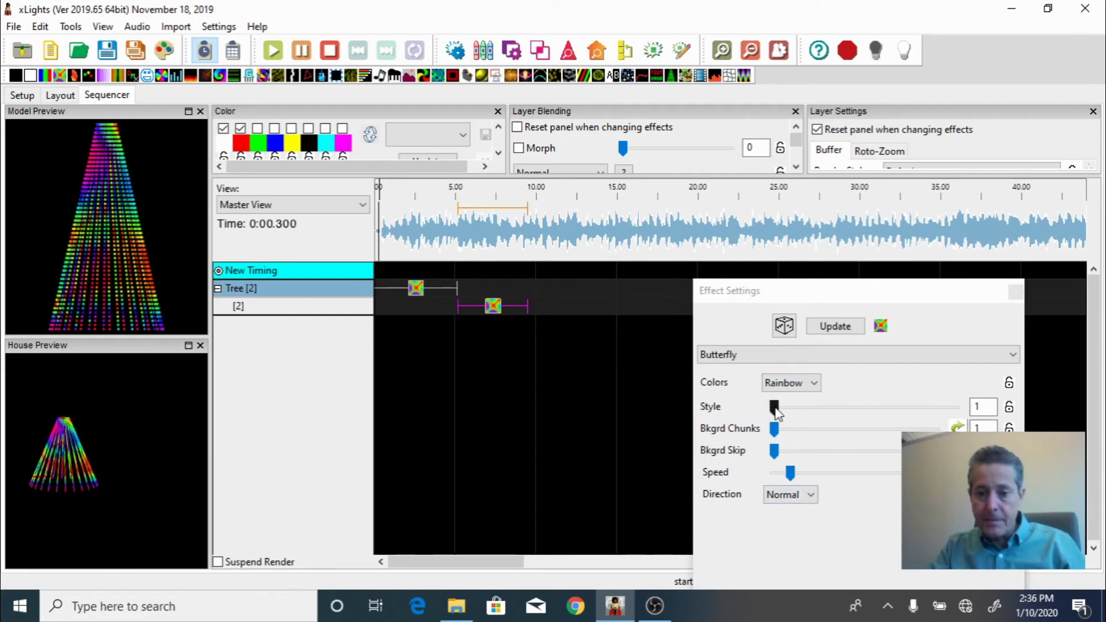
left_click_drag(775, 407, 792, 407)
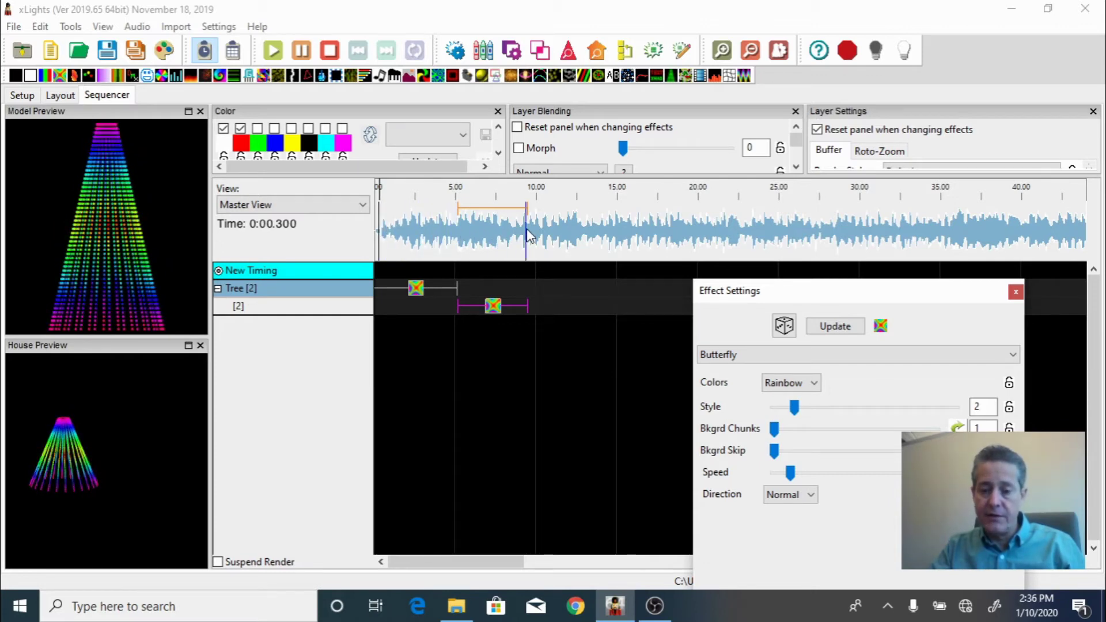
Step: Preview the Butterfly effects from near the start of the sequence
left_click(398, 219)
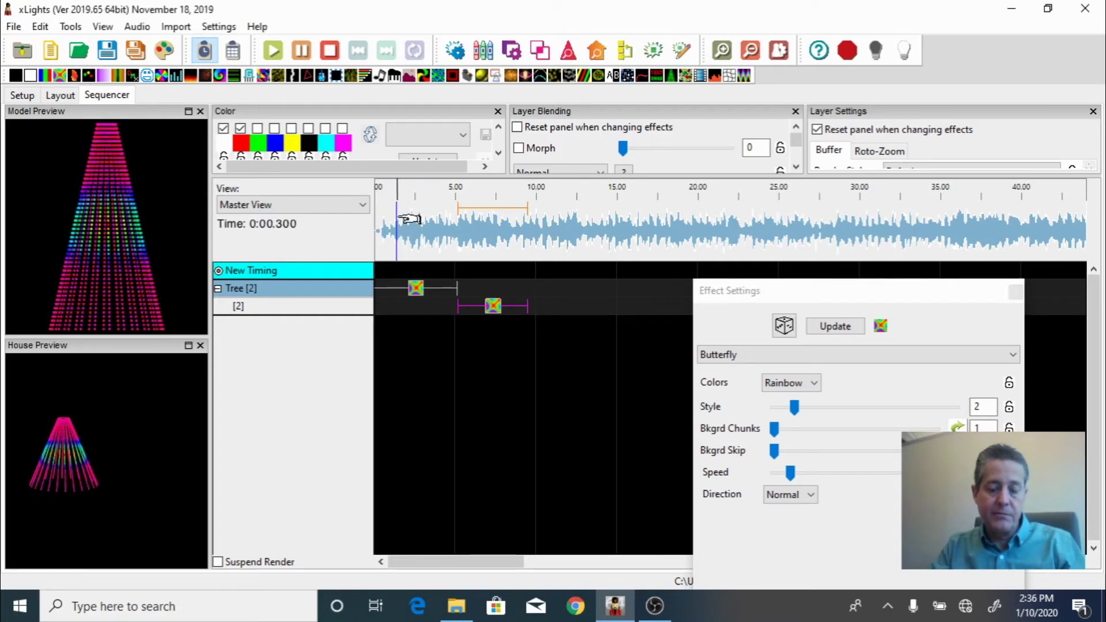
key("space")
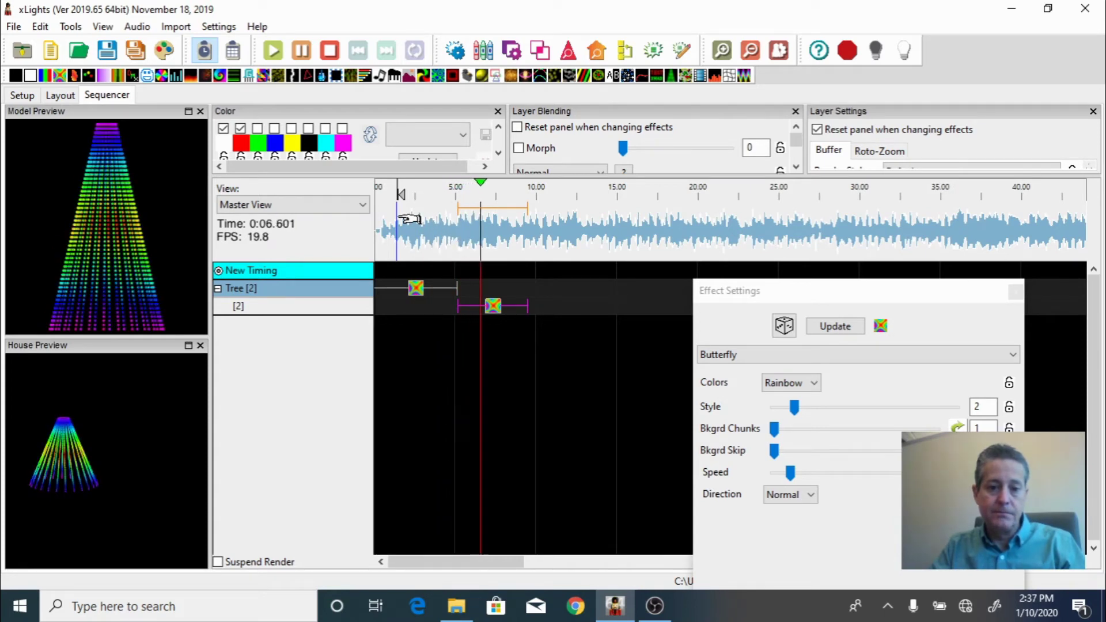
key("space")
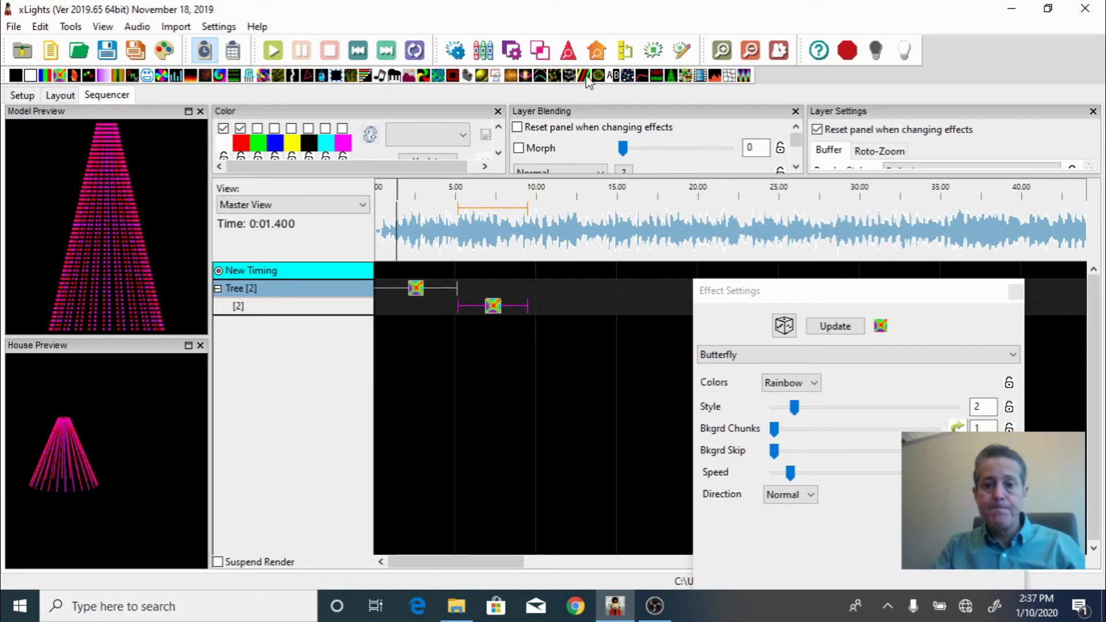
Step: Add a blue and cyan Spirals effect on layer 1 from 10 to 15 s with 4.8 wraps
mouse_move(585, 80)
left_mouse_down()
mouse_move(589, 182)
mouse_move(564, 278)
mouse_move(550, 289)
left_mouse_up()
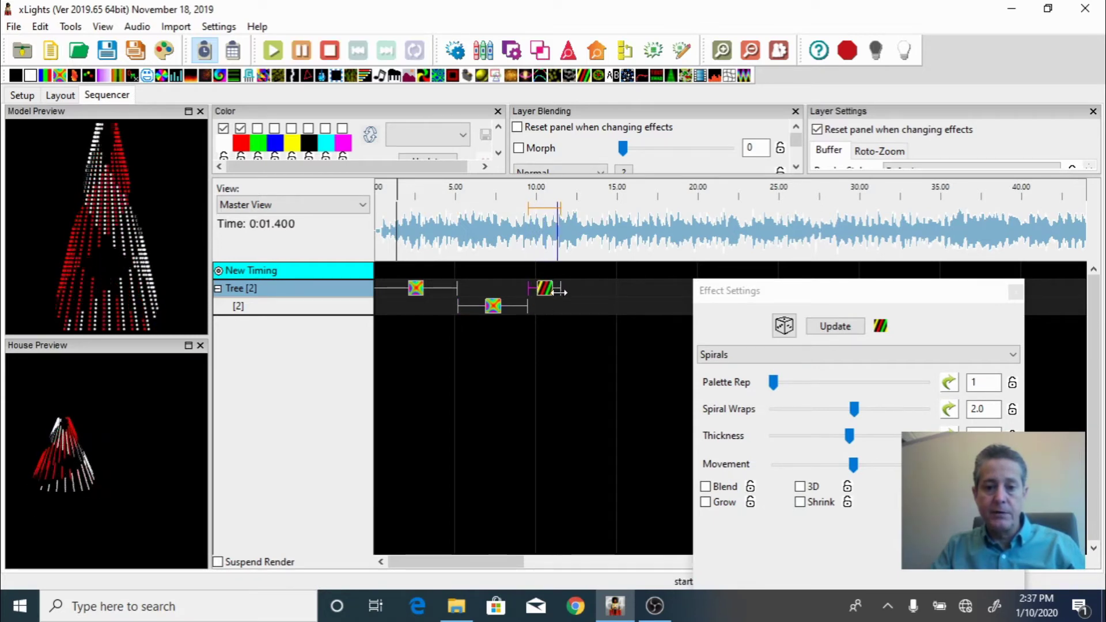
left_click_drag(575, 288, 599, 290)
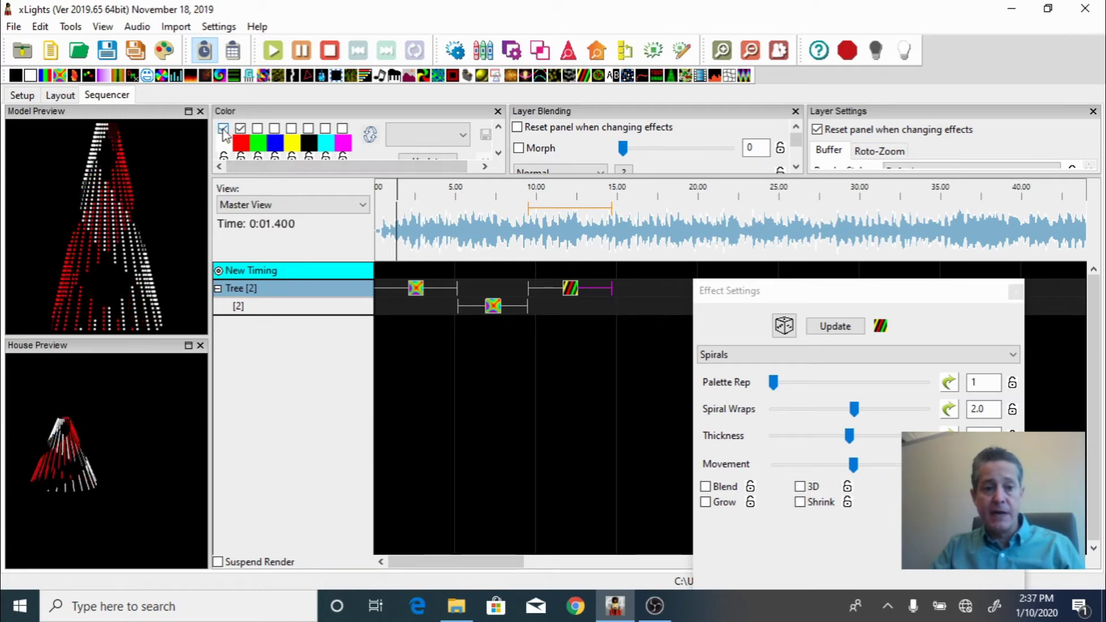
left_click(257, 128)
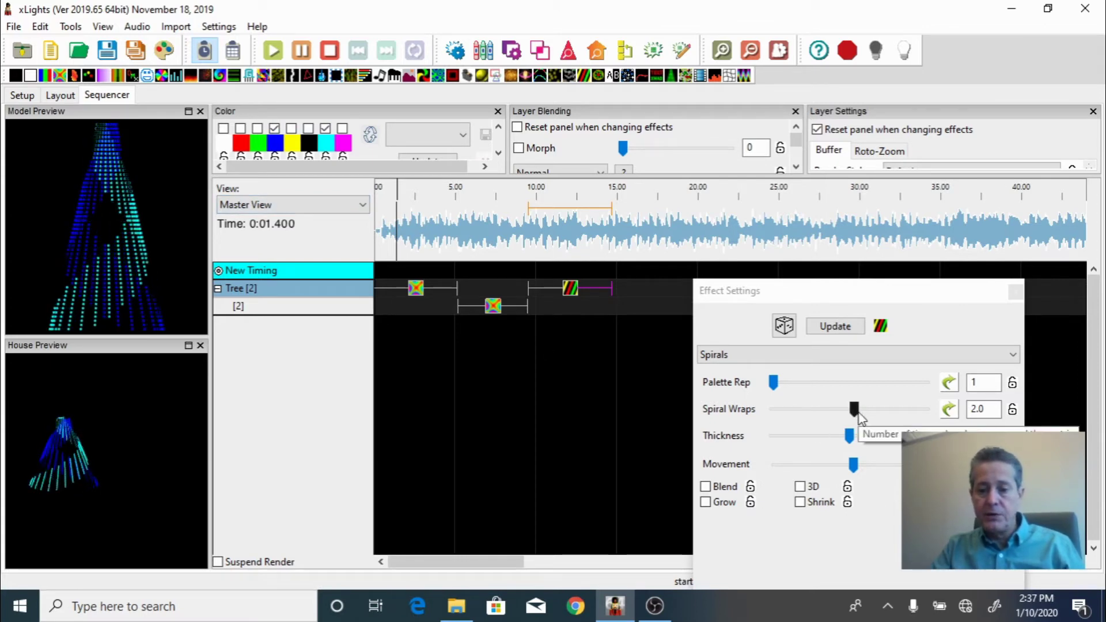
left_click_drag(855, 413, 862, 410)
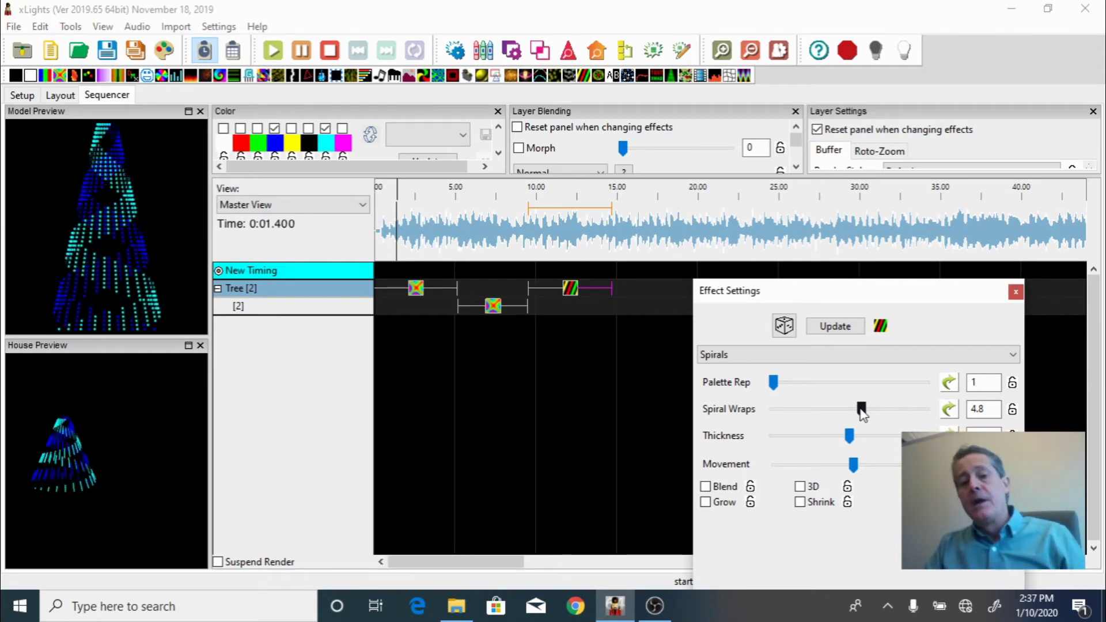
left_click_drag(851, 293, 851, 371)
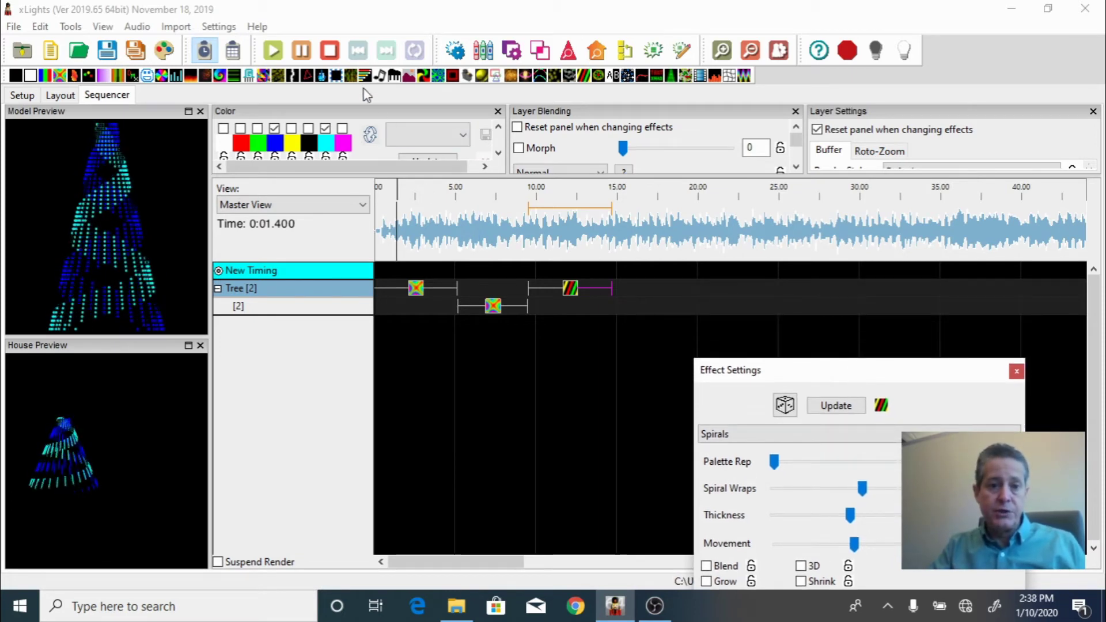
Step: Place a Meteors effect on layer 2 at 15 s using only white palette colours
mouse_move(352, 81)
left_mouse_down()
mouse_move(624, 313)
mouse_move(696, 307)
left_mouse_up()
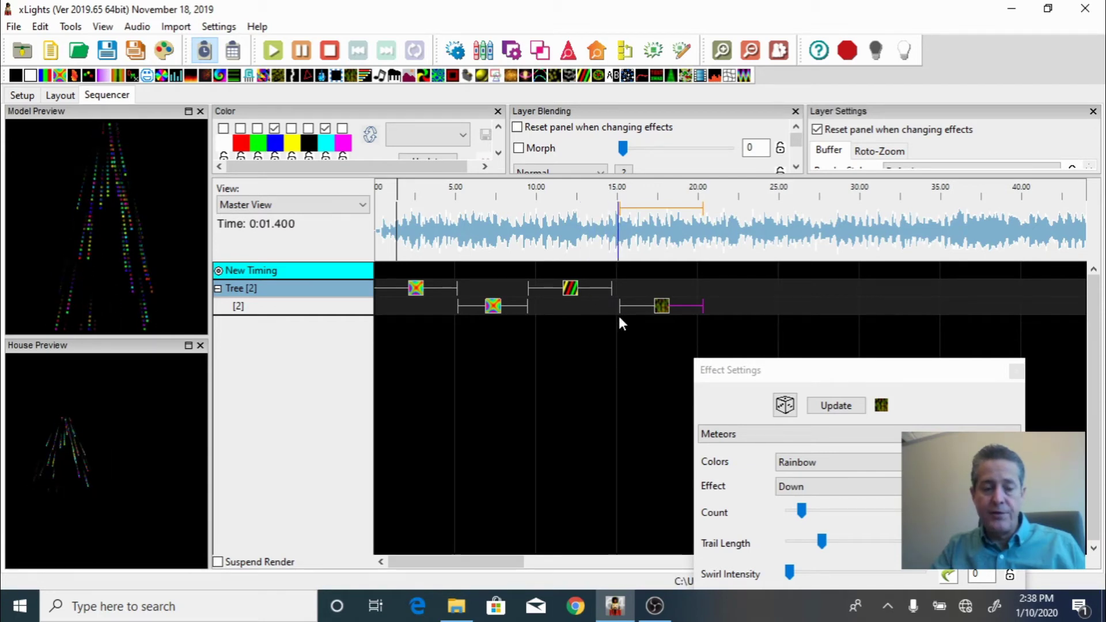
left_click_drag(789, 370, 831, 302)
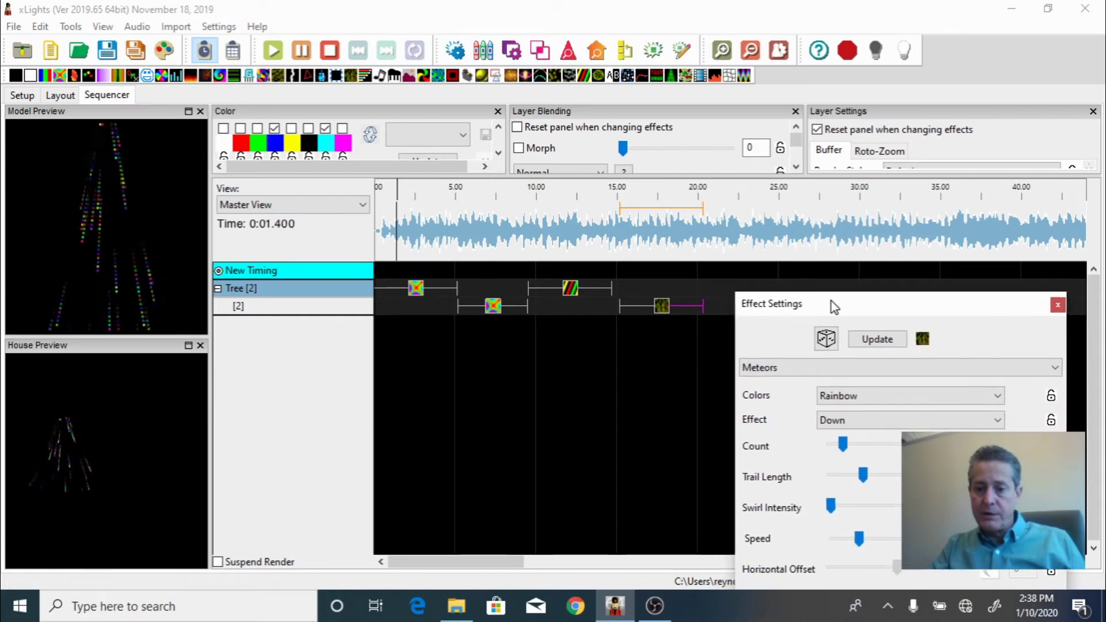
left_click(852, 399)
left_click(844, 437)
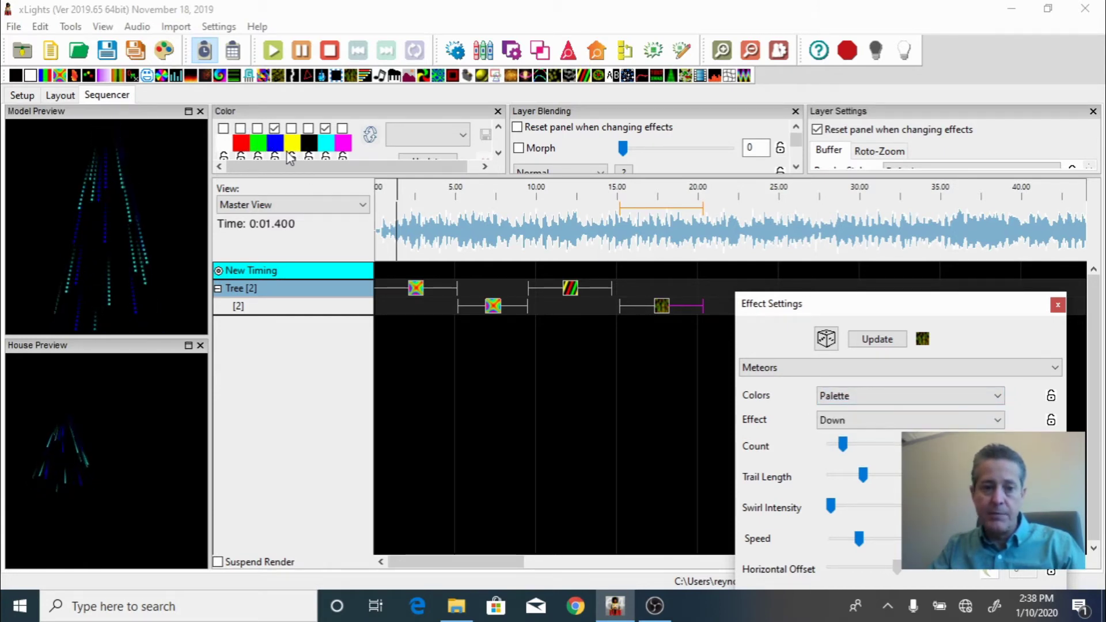
left_click(274, 128)
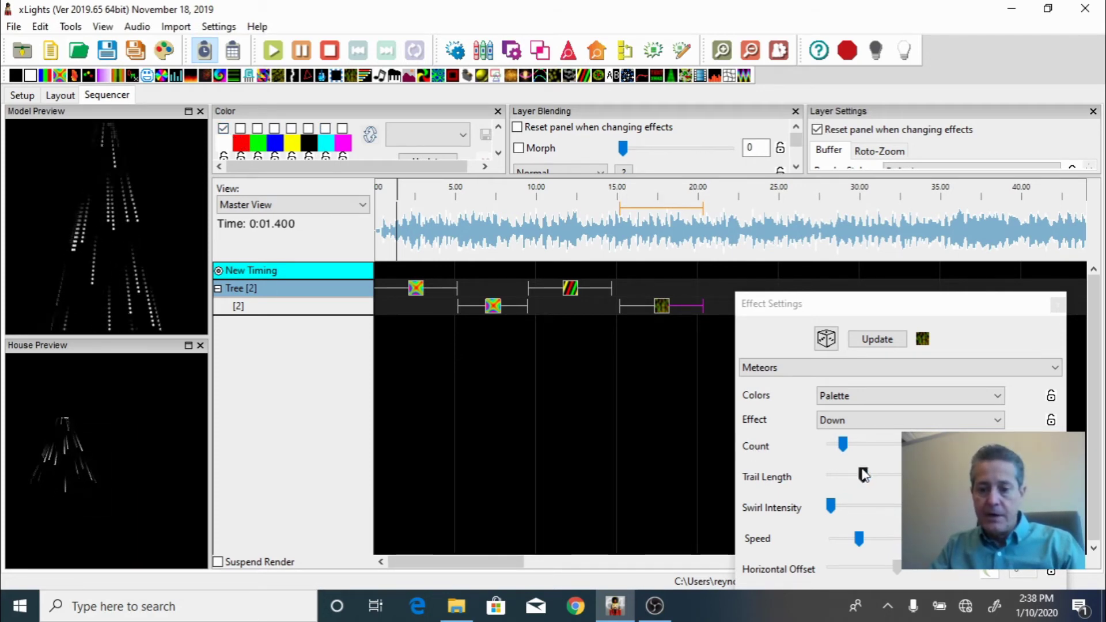
Step: Set the Meteors count to 34, trail length 25, direction Right, and a slower speed
left_click_drag(843, 447, 858, 444)
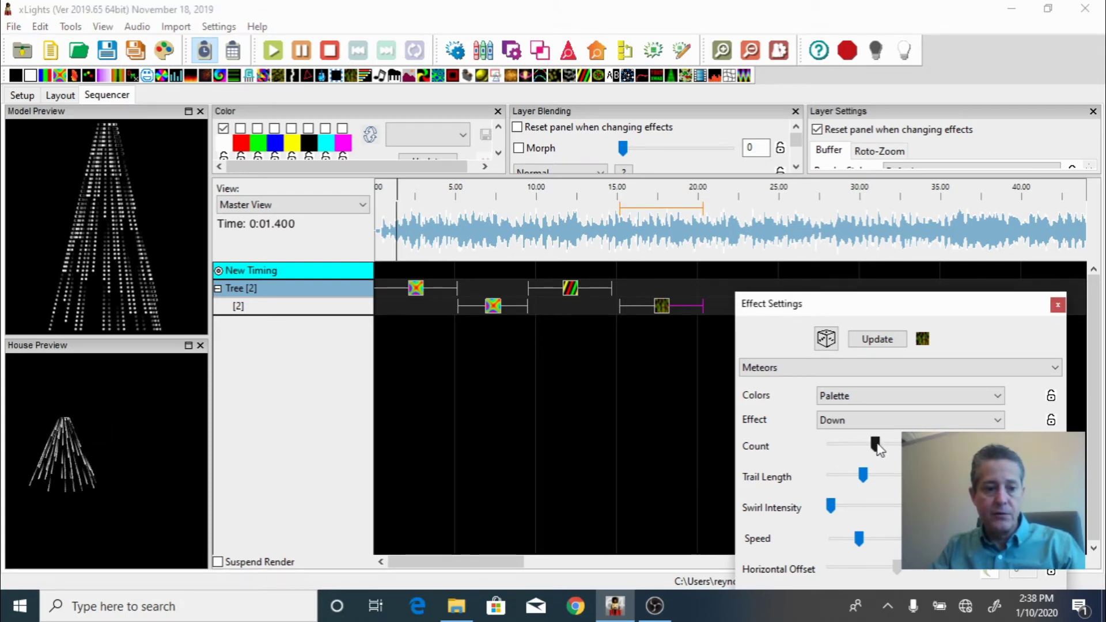
left_click_drag(879, 449, 880, 448)
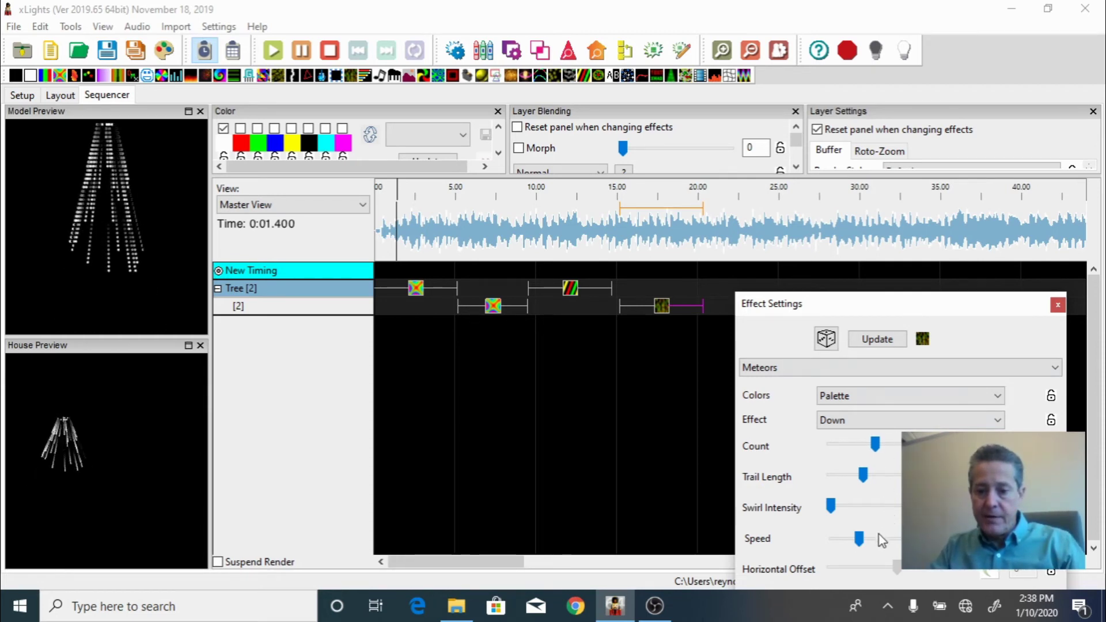
left_click_drag(887, 300, 860, 242)
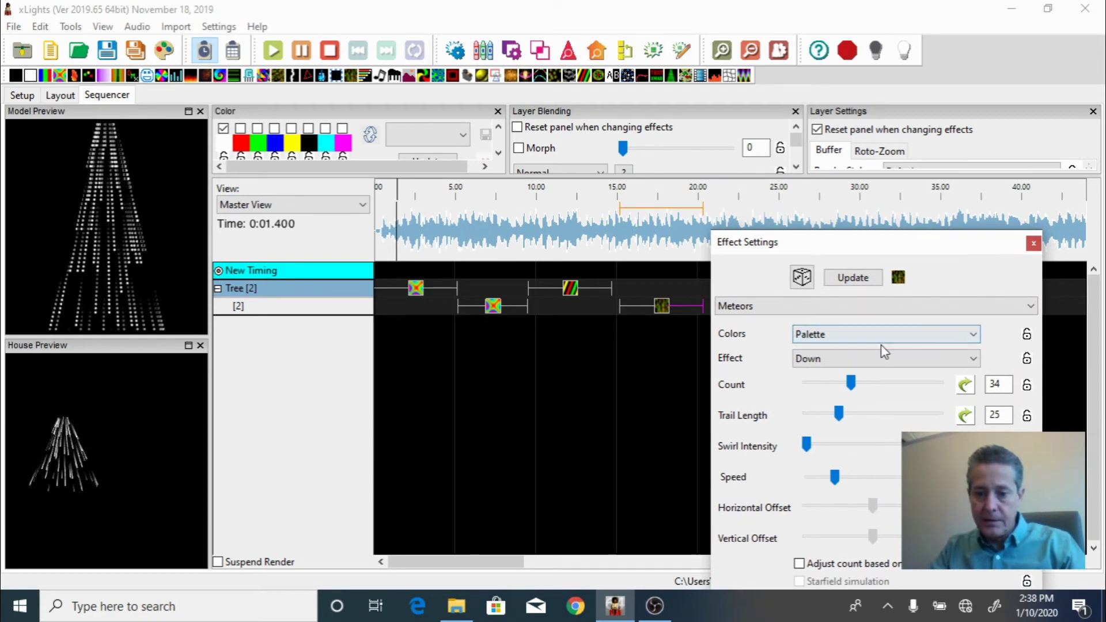
left_click(869, 358)
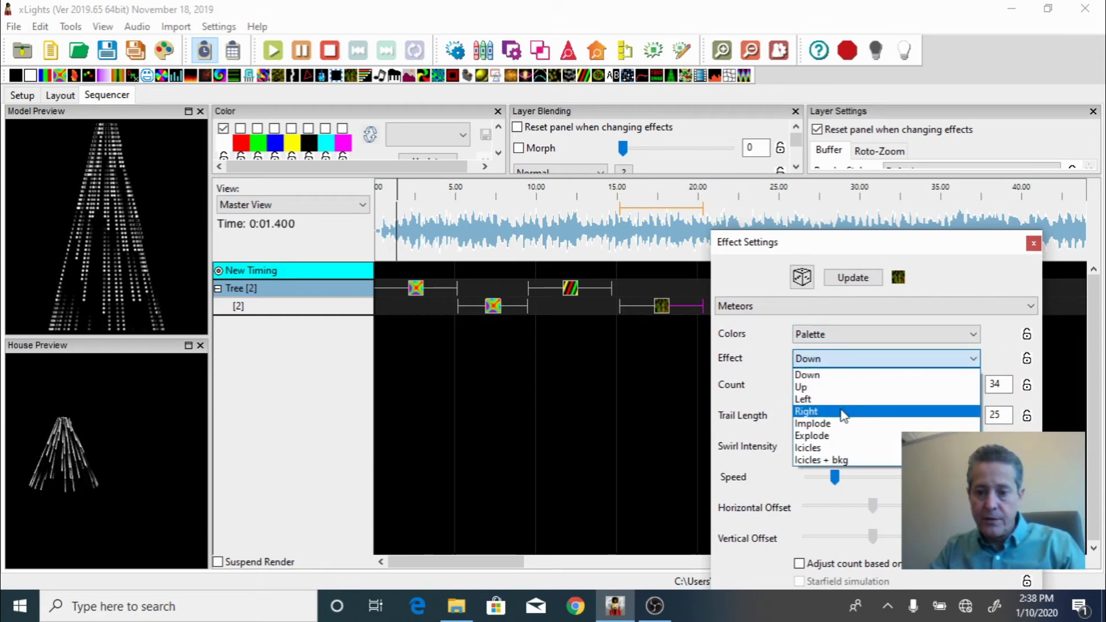
left_click(843, 411)
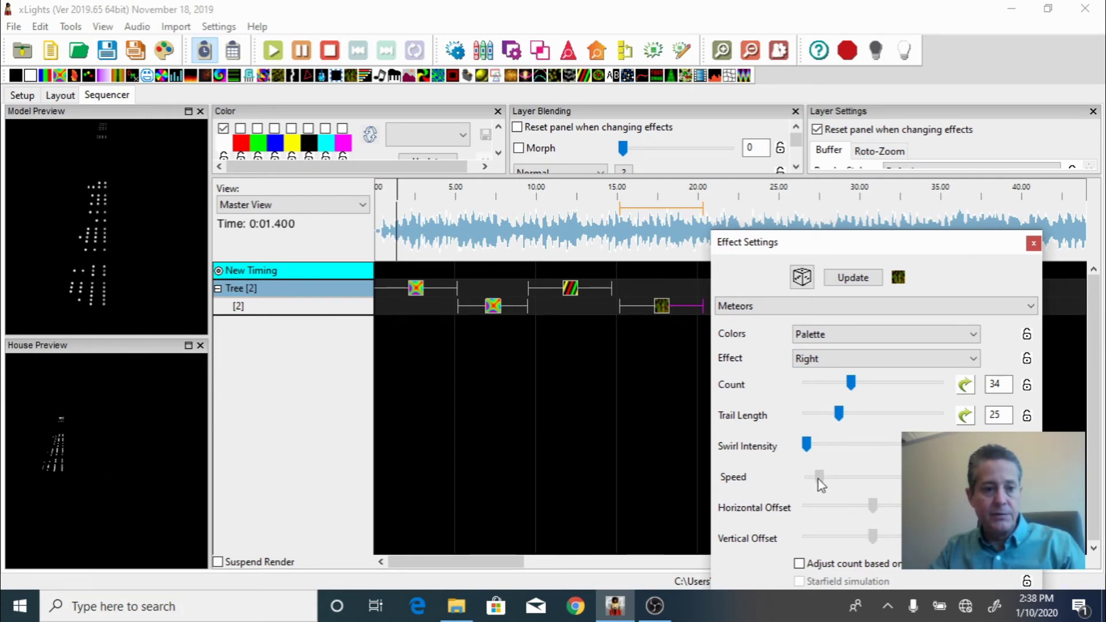
left_click_drag(818, 483, 817, 479)
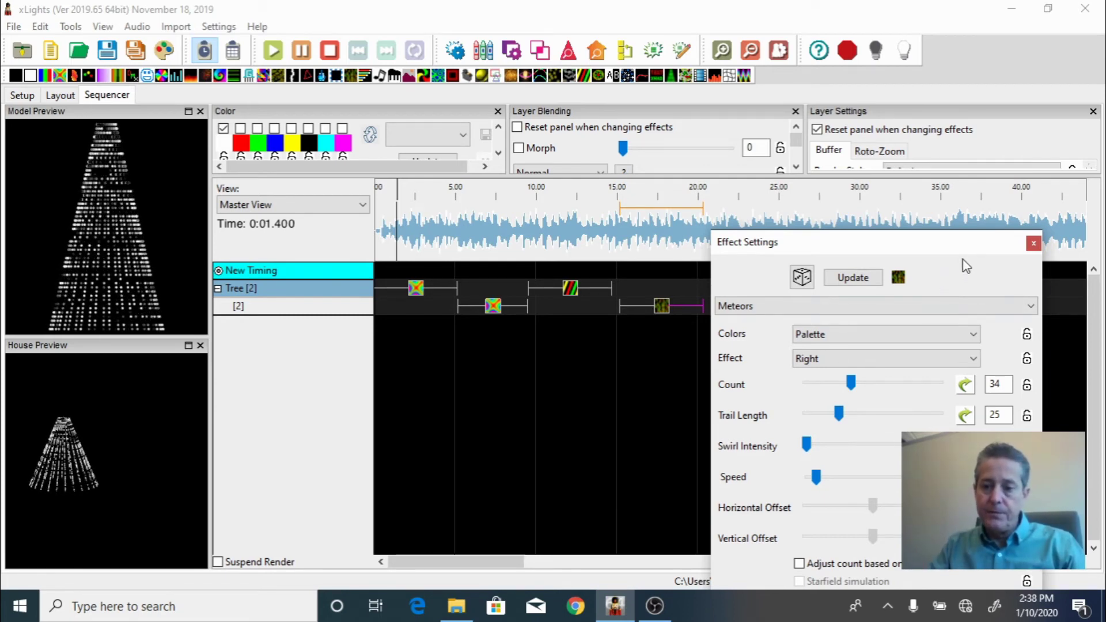
left_click_drag(907, 241, 948, 256)
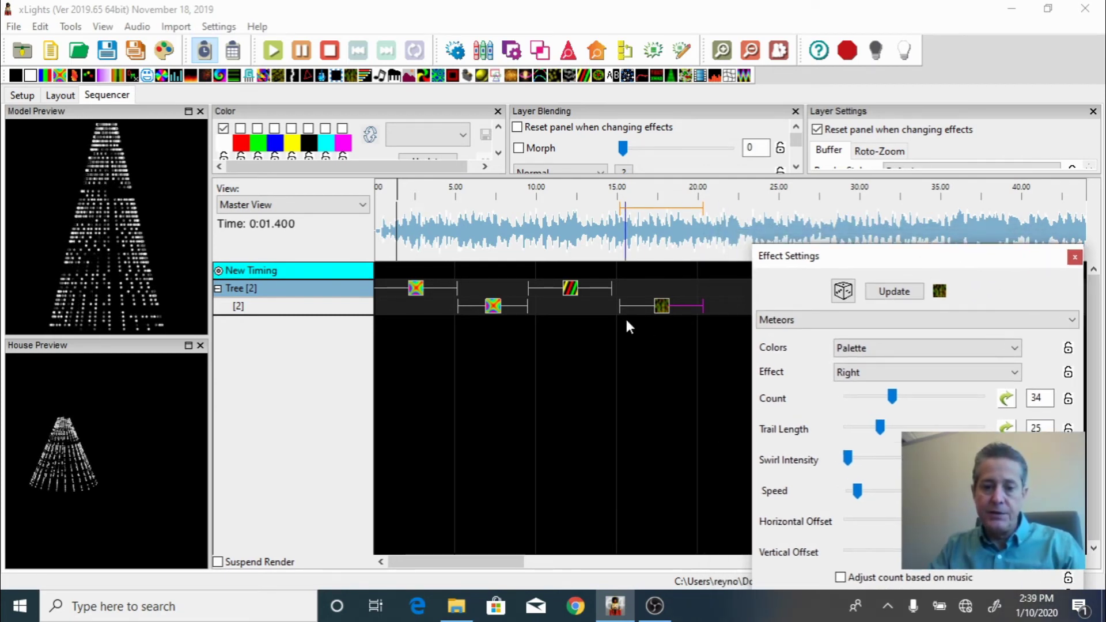
Step: Move the Meteors start to 13.05 s, play the overlap, then end it near 18 s
left_click_drag(620, 308, 585, 309)
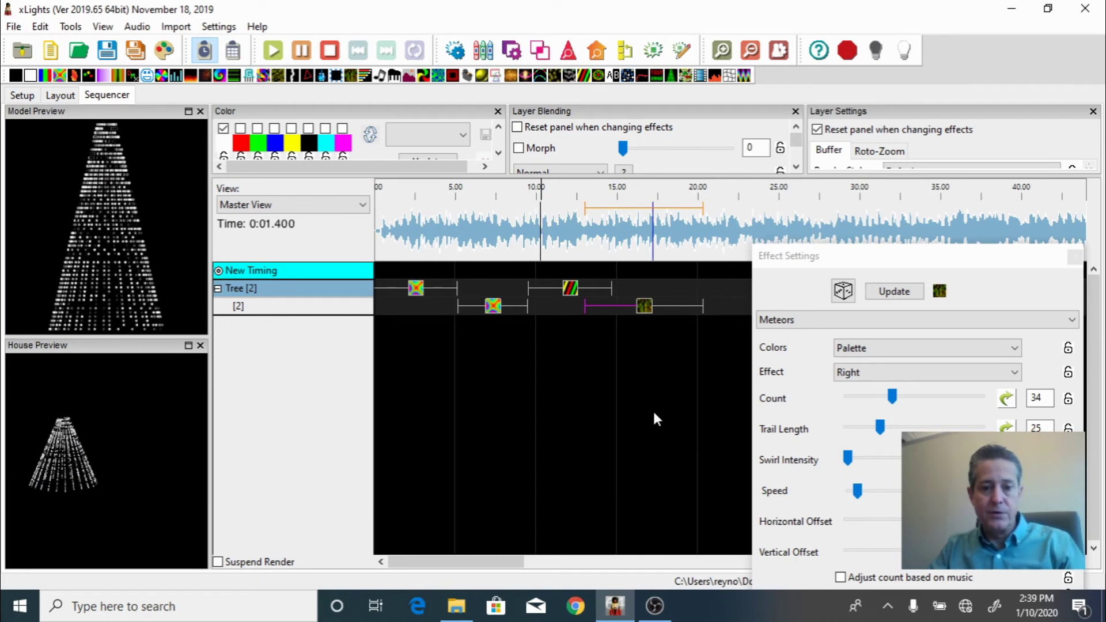
key("space")
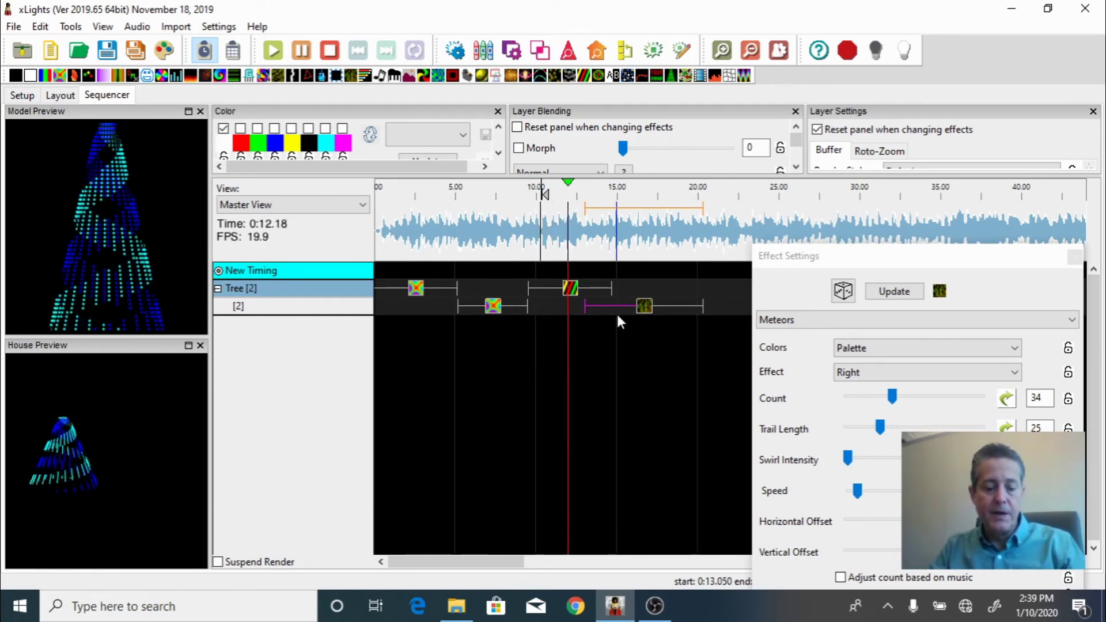
key("XF86AudioLowerVolume")
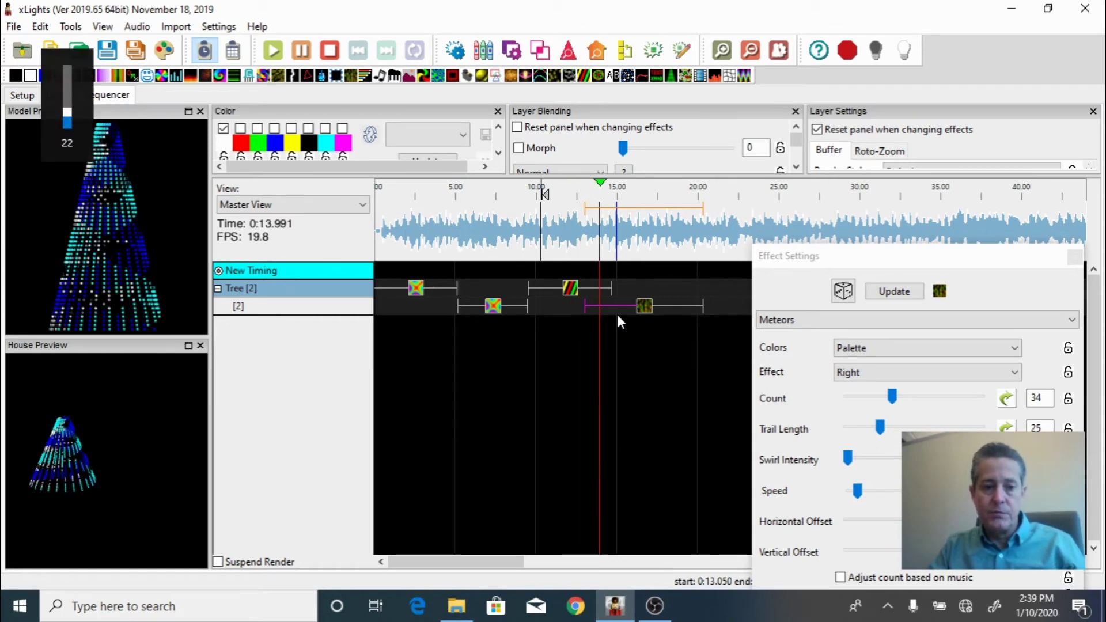
key("XF86AudioLowerVolume")
key("XF86AudioLowerVolume")
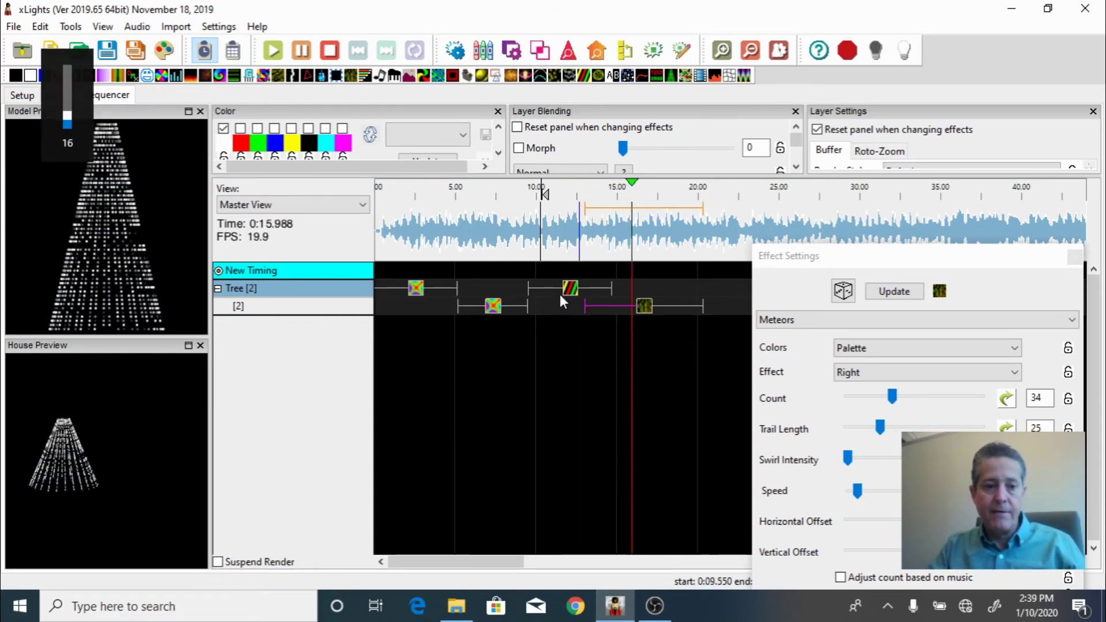
left_click(585, 242)
left_click(584, 226)
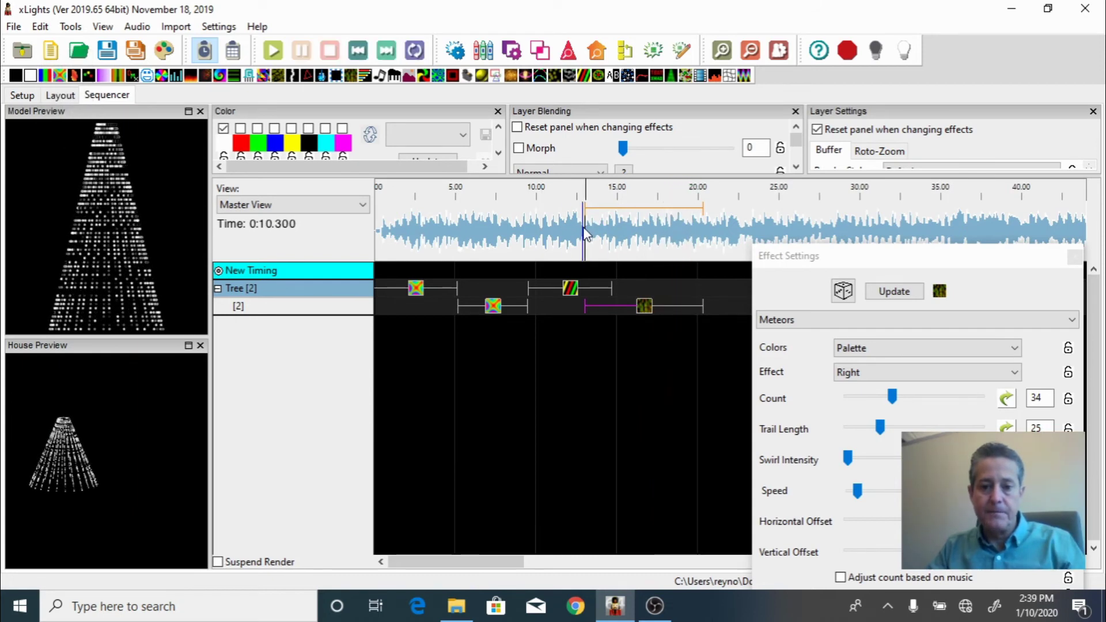
key("space")
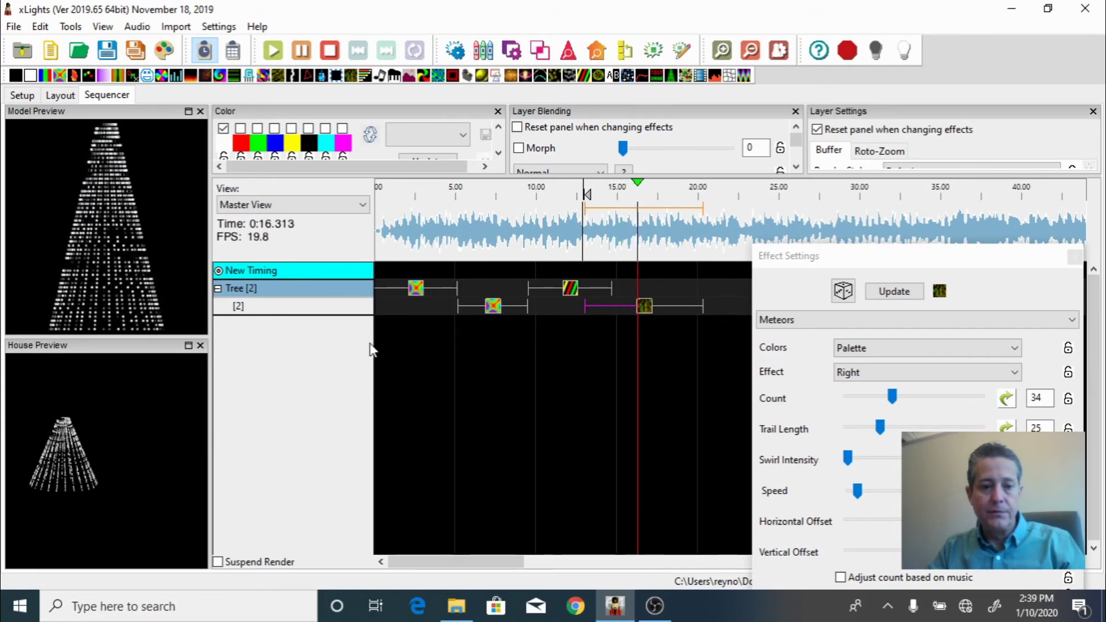
key("space")
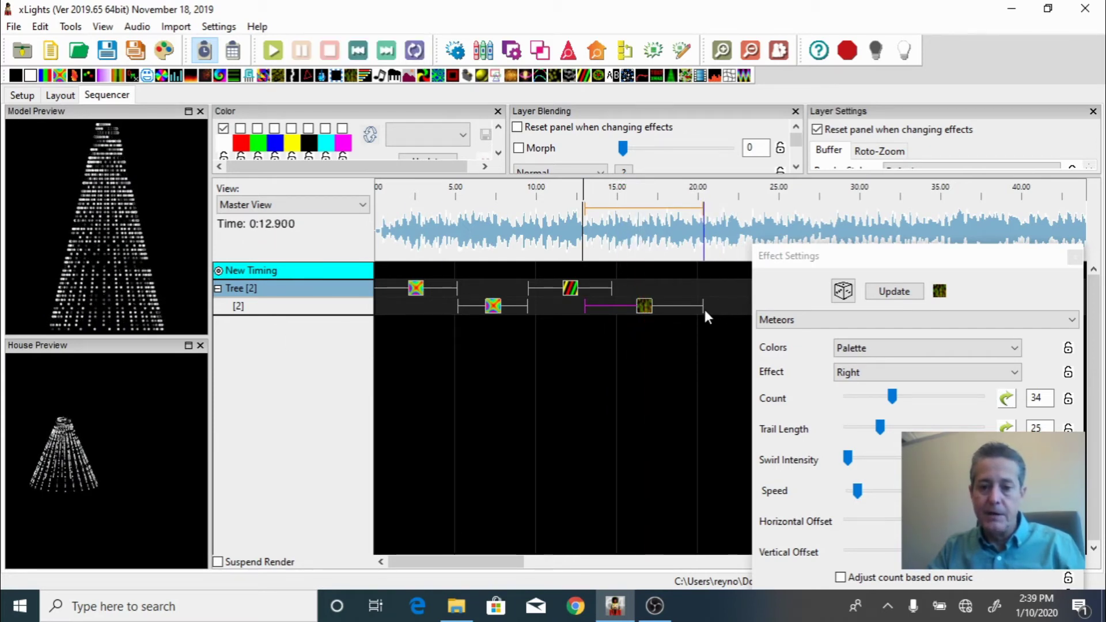
left_click_drag(703, 306, 667, 307)
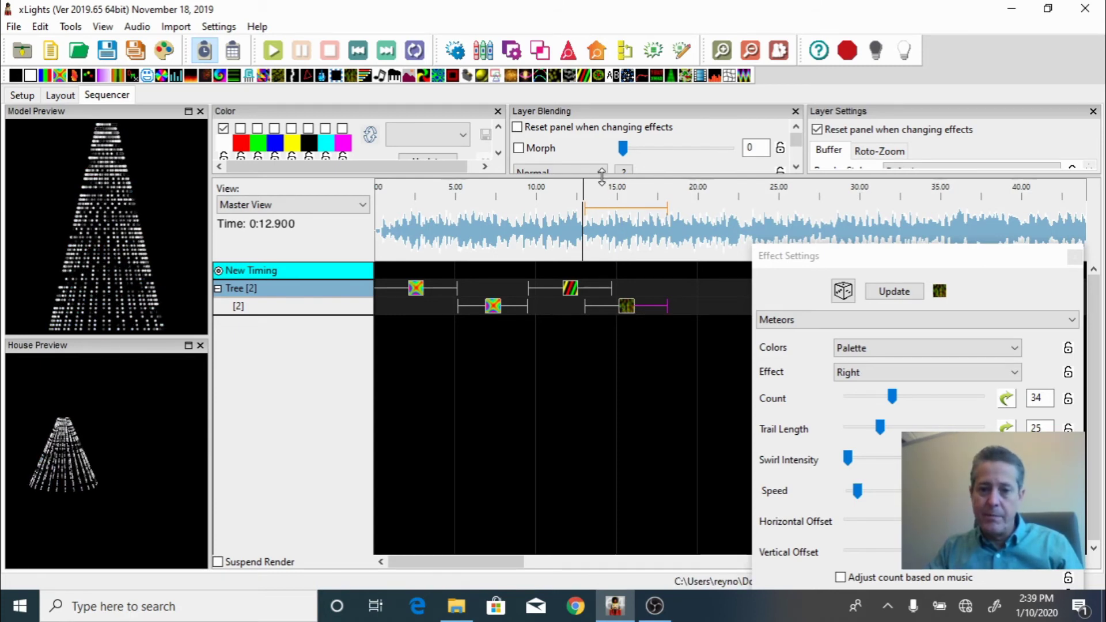
Step: Give the Spirals effect a 2.0-second Out Transition fade
left_click_drag(601, 176, 600, 281)
left_click_drag(892, 255, 887, 373)
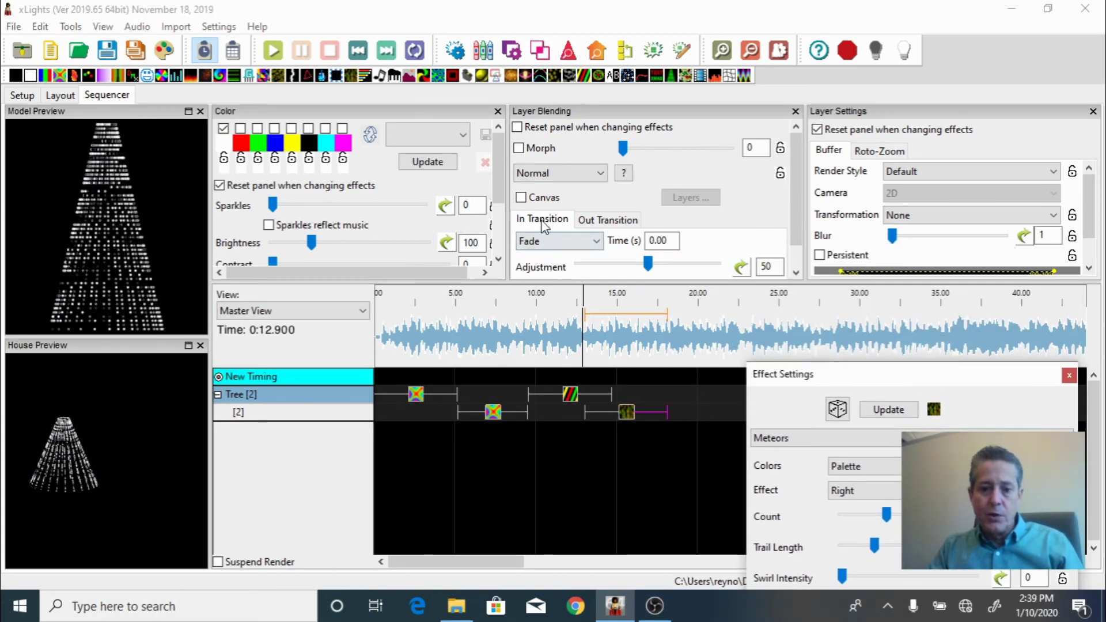
left_click(571, 398)
left_click(605, 222)
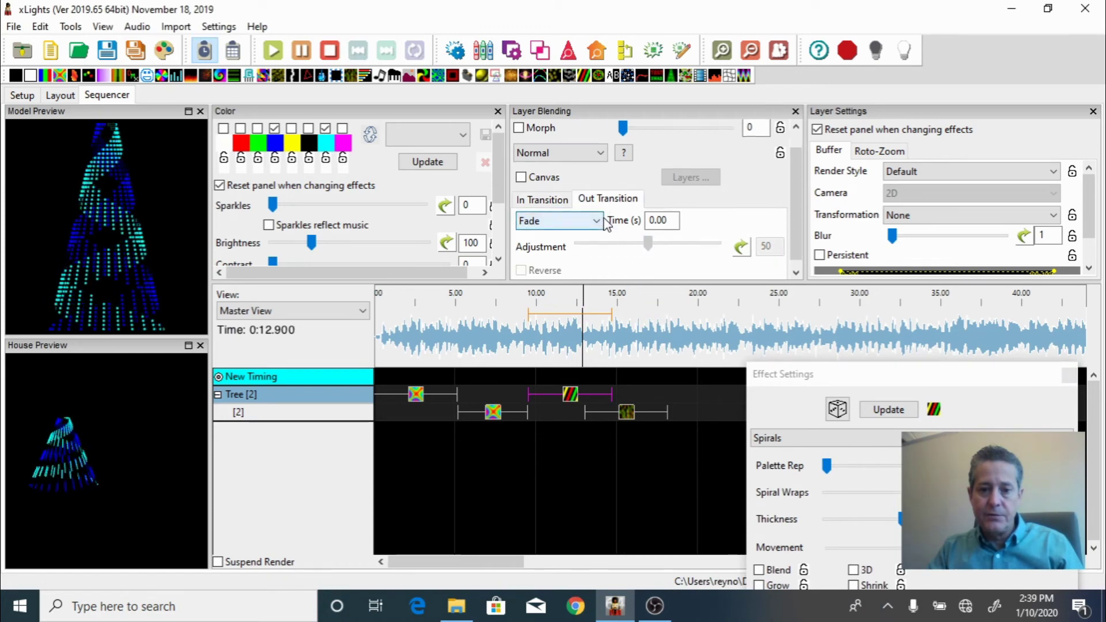
left_click(656, 221)
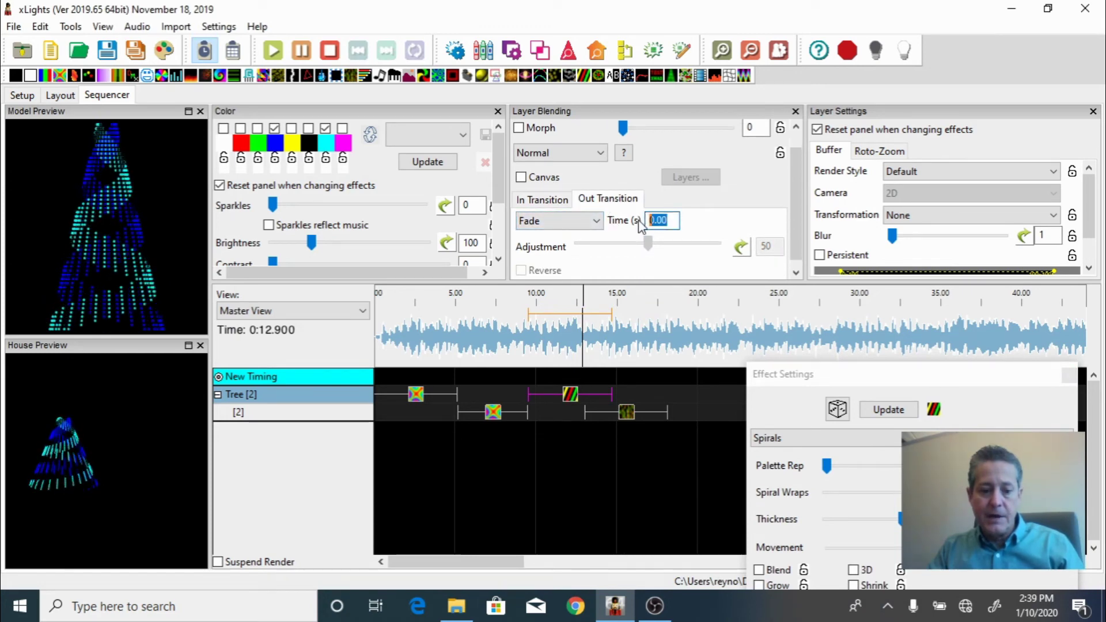
type("2.0")
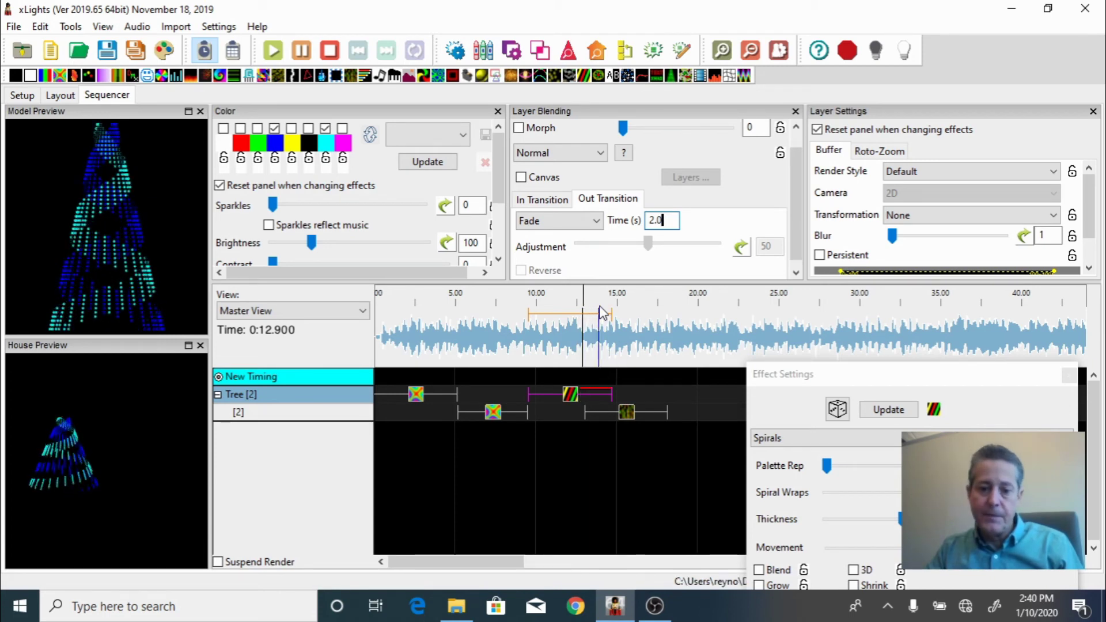
Step: Give Meteors a 2.0-second In Transition fade and adjust its edge to deepen the overlap
left_click(628, 412)
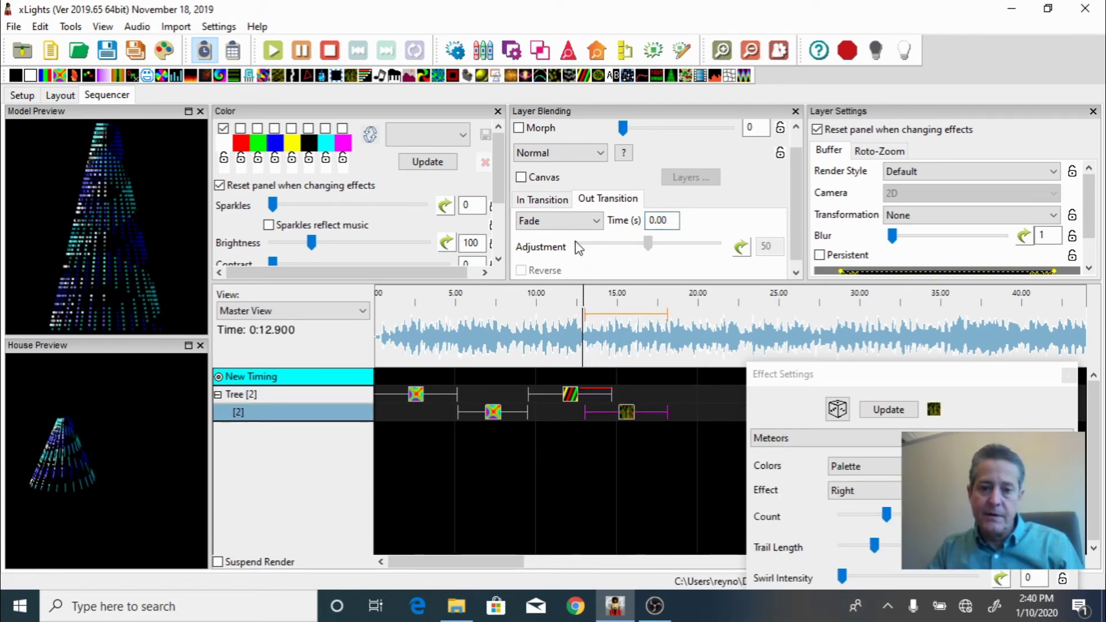
left_click(549, 198)
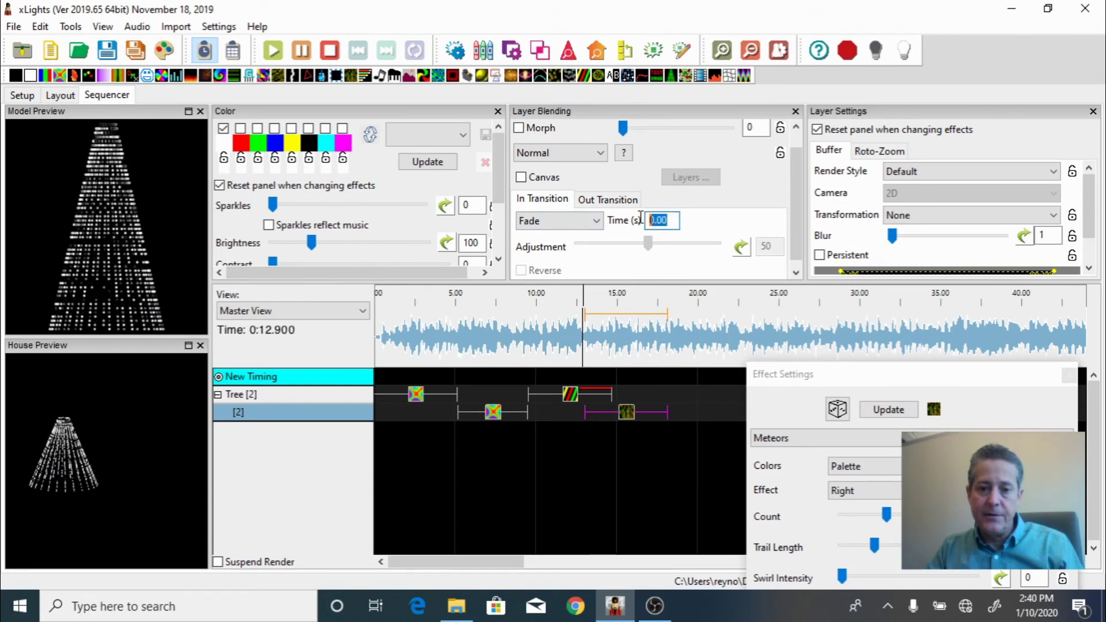
type("2.0")
left_click_drag(669, 412, 714, 419)
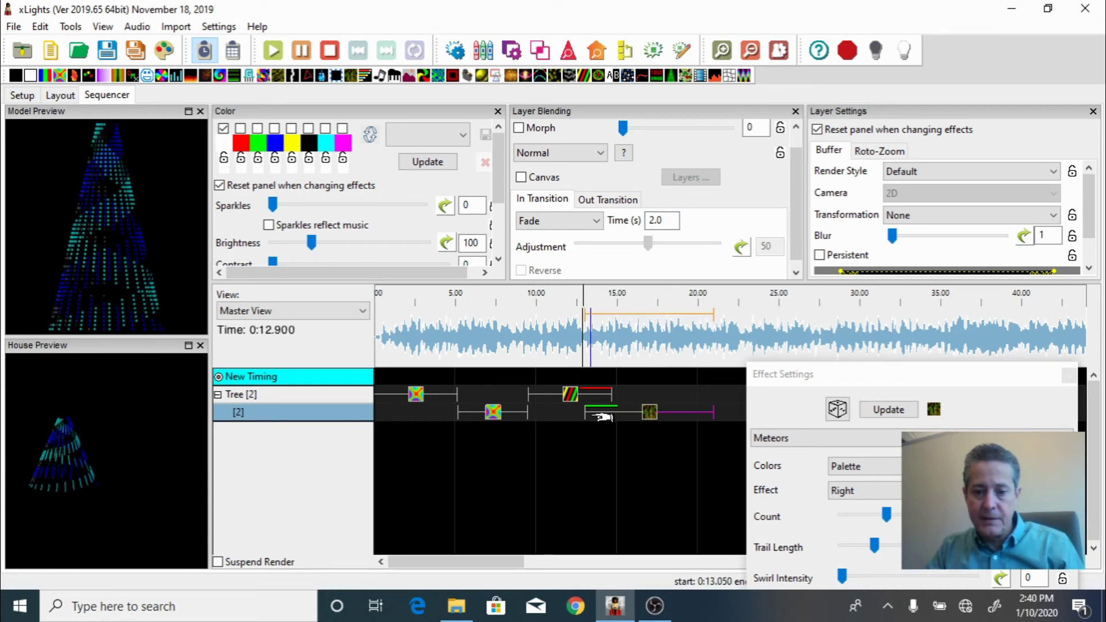
left_click_drag(586, 416, 677, 397)
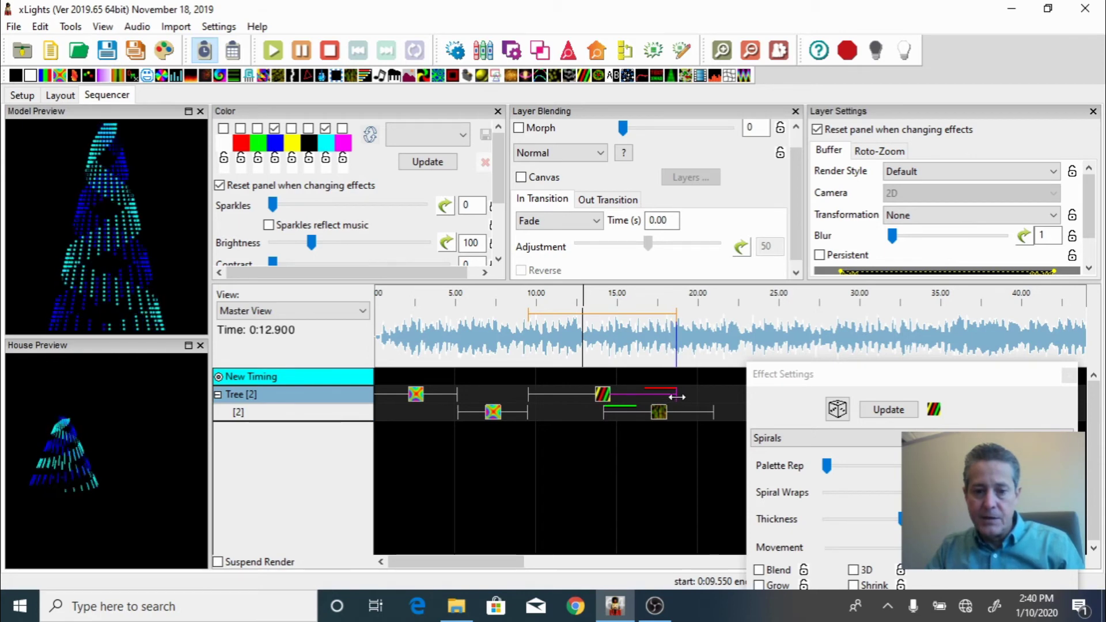
left_click(566, 340)
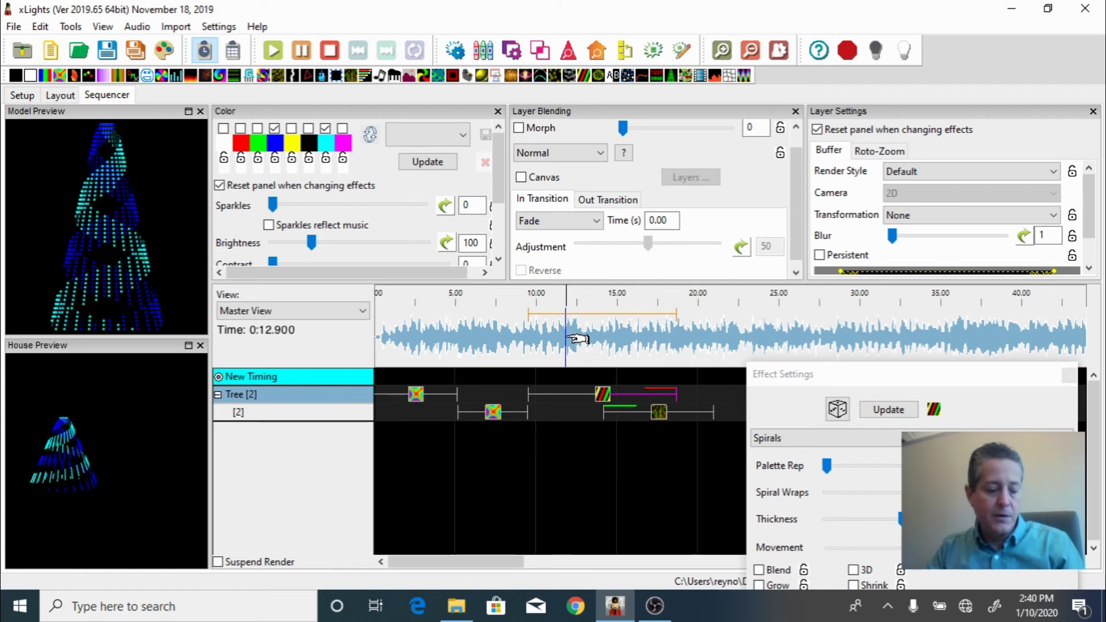
key("space")
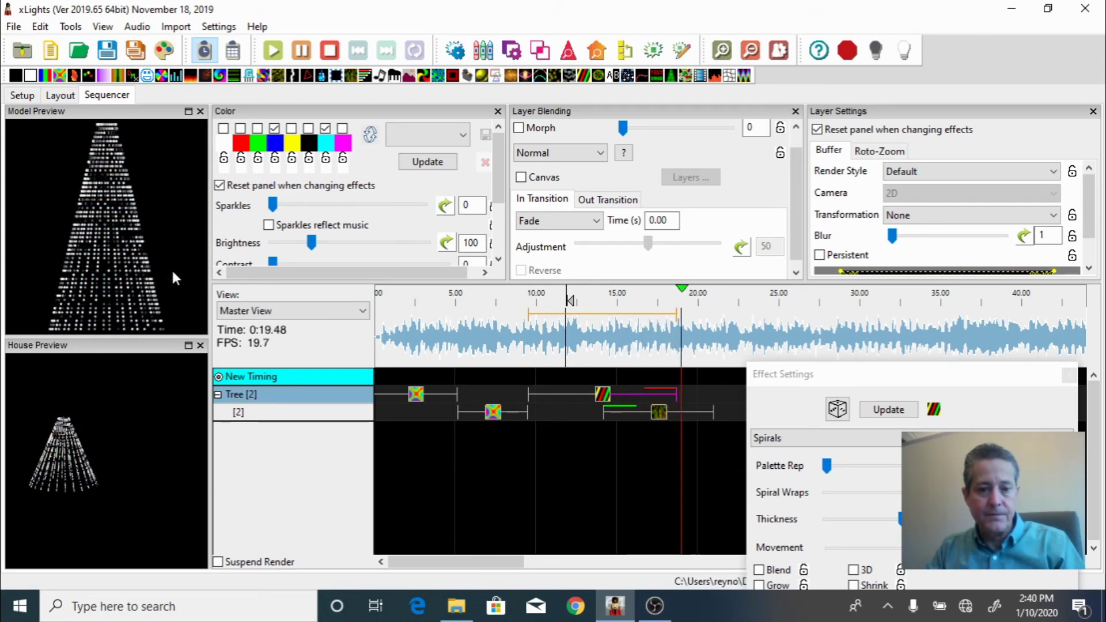
key("space")
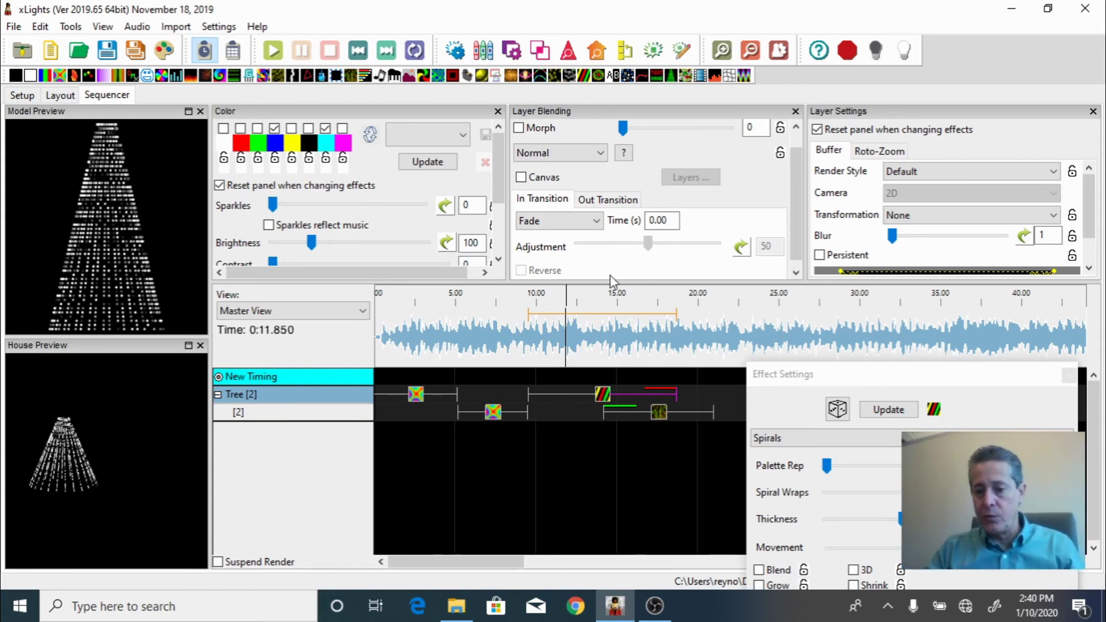
left_click_drag(945, 382, 939, 446)
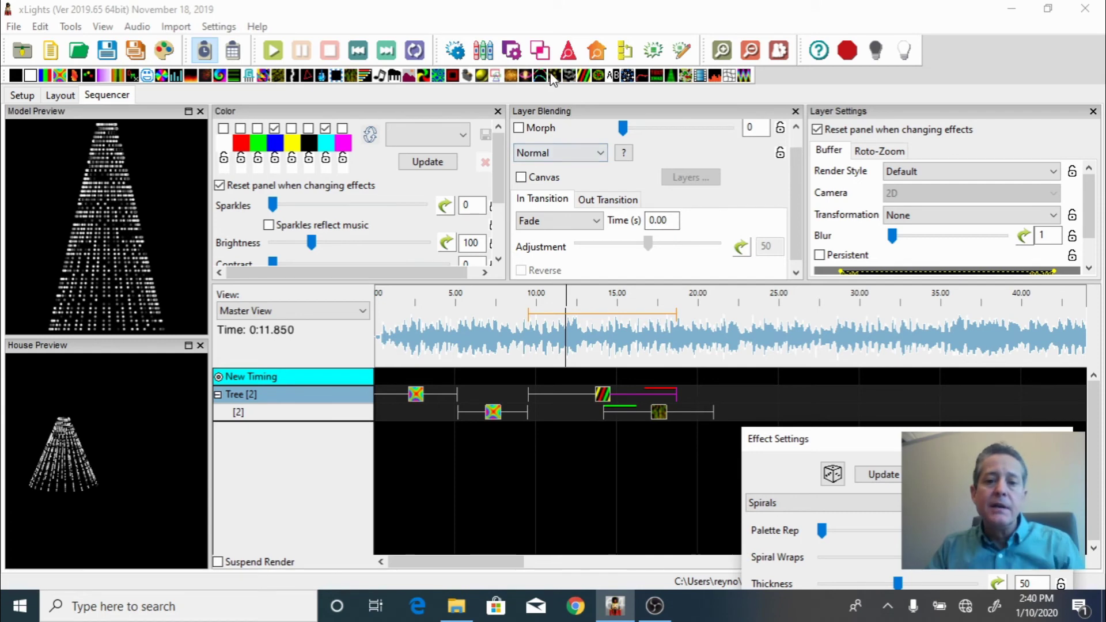
Step: Place a Snow Flakes effect on the Tree row after Spirals and lengthen it
left_click_drag(554, 79, 749, 390)
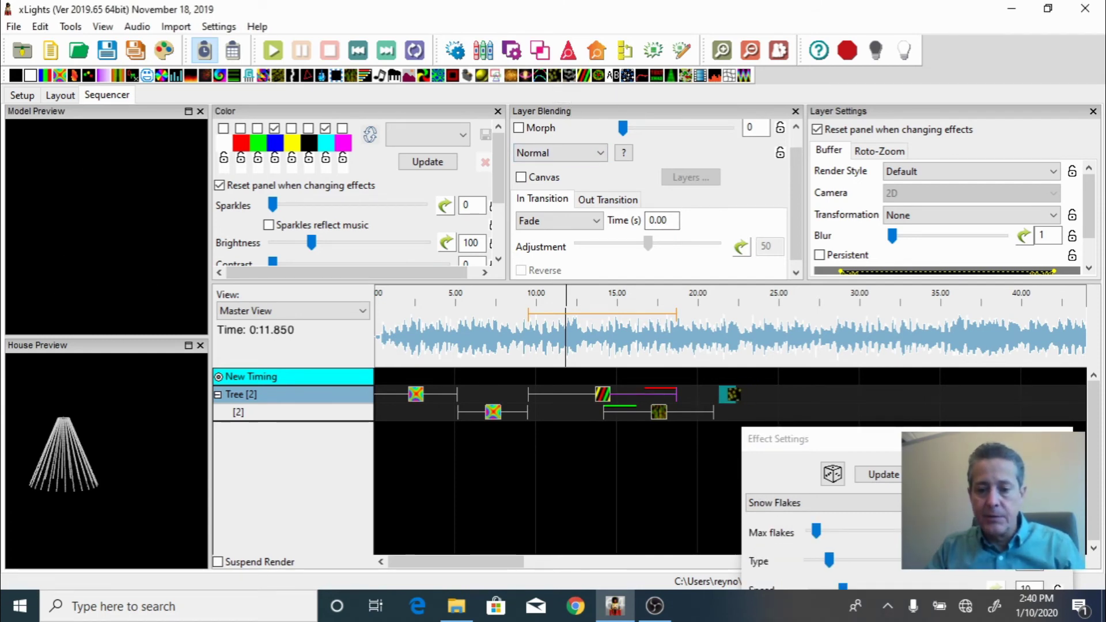
left_click_drag(735, 394, 832, 392)
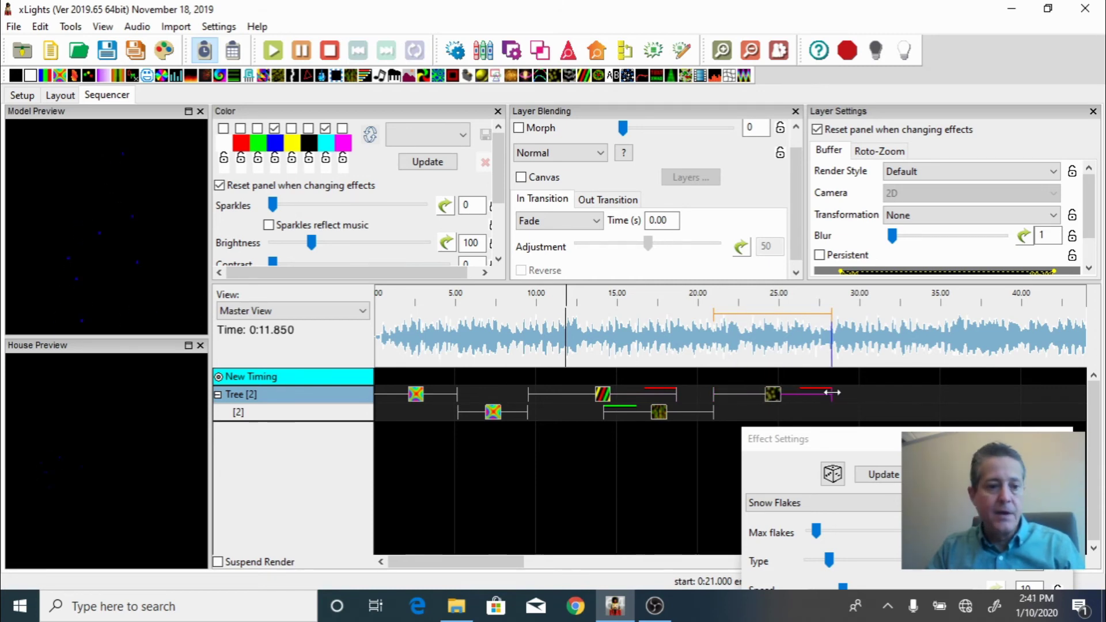
left_click_drag(887, 444, 891, 330)
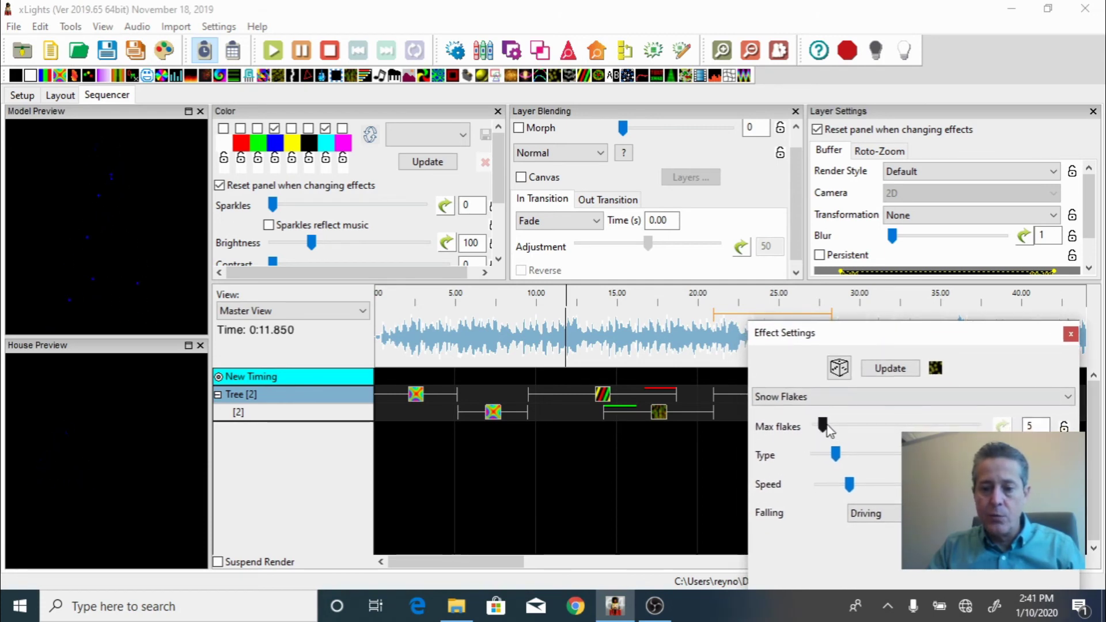
Step: Set Snow Flakes to 18 max flakes with another flake type, coloured white and red
left_click_drag(821, 427, 848, 429)
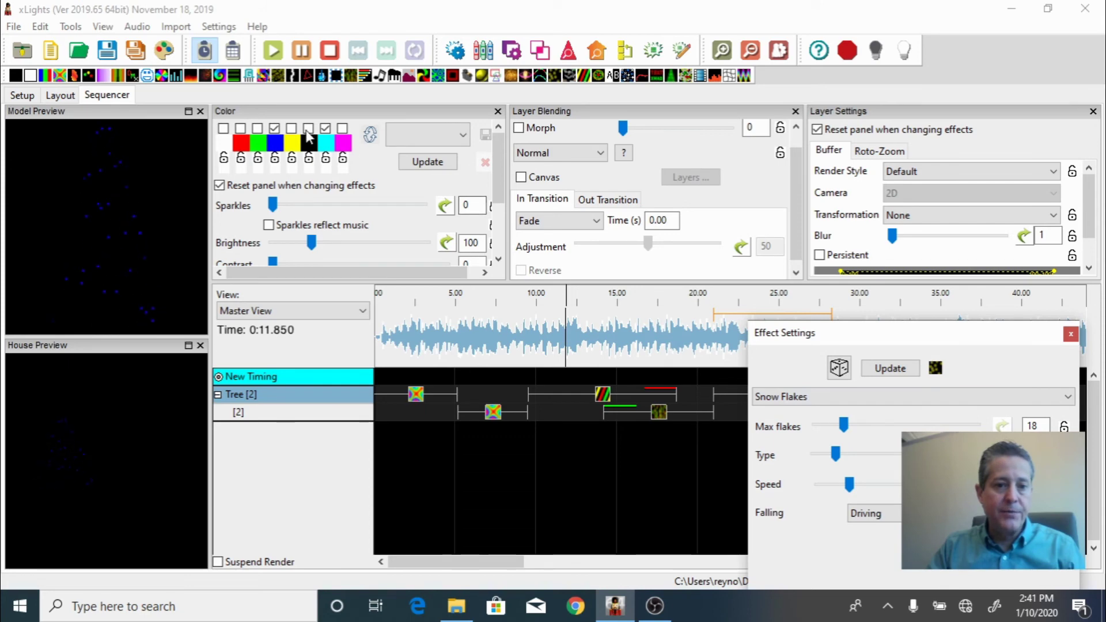
left_click(225, 137)
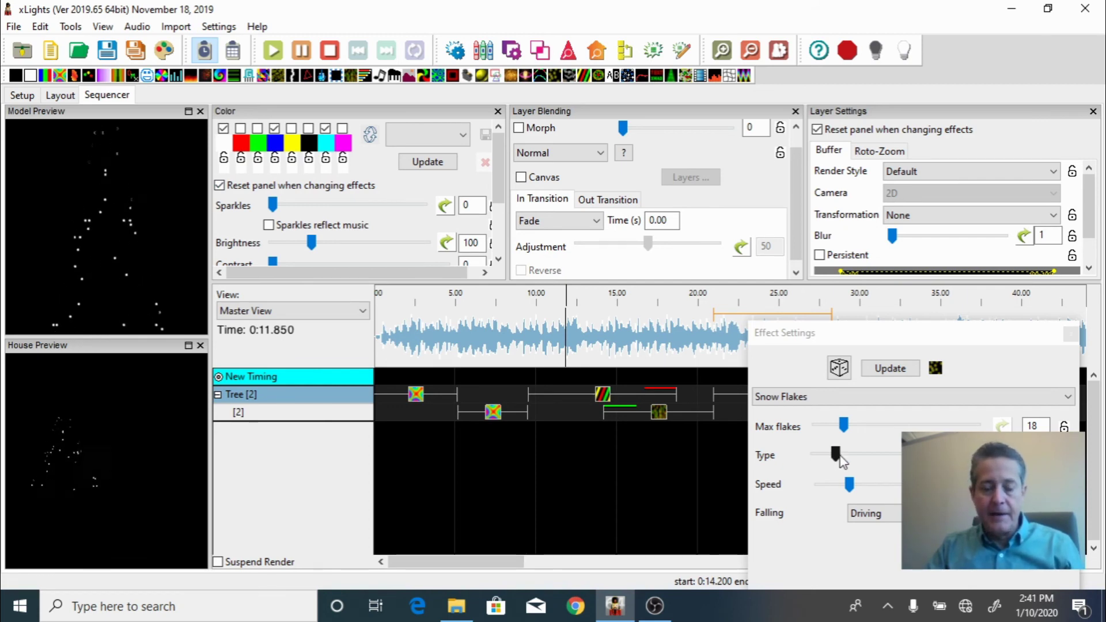
left_click_drag(839, 458, 859, 459)
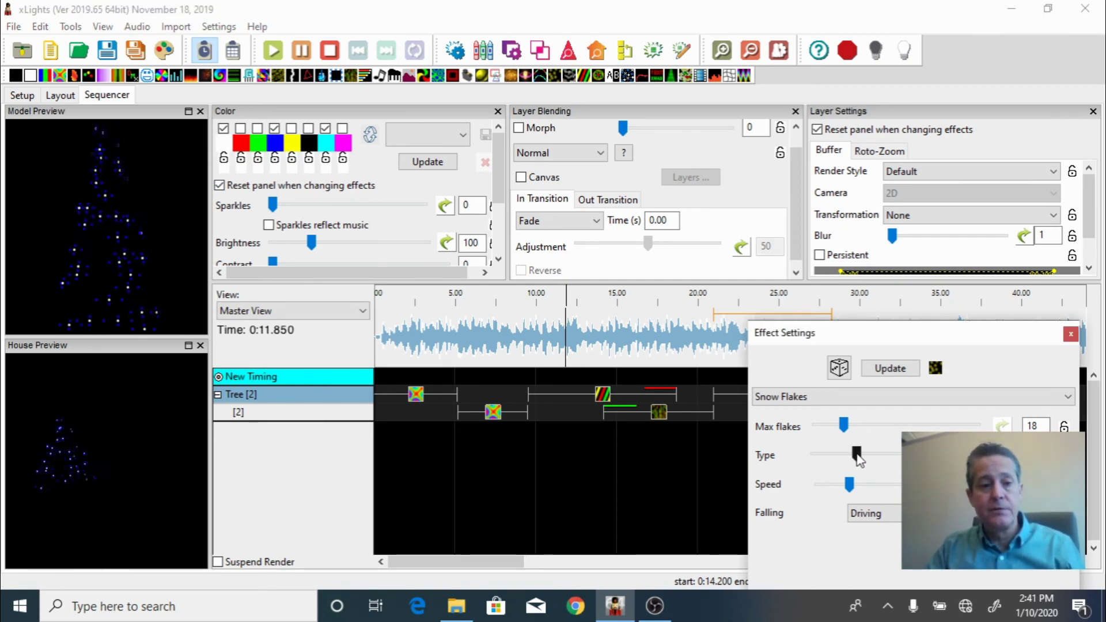
left_click(241, 128)
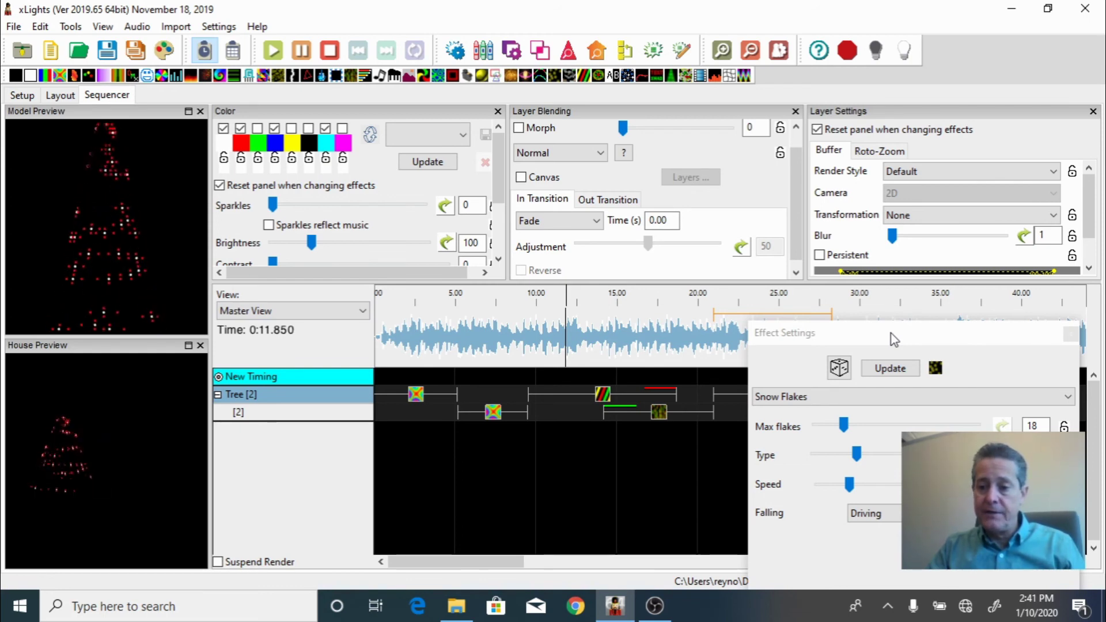
left_click_drag(891, 333, 893, 446)
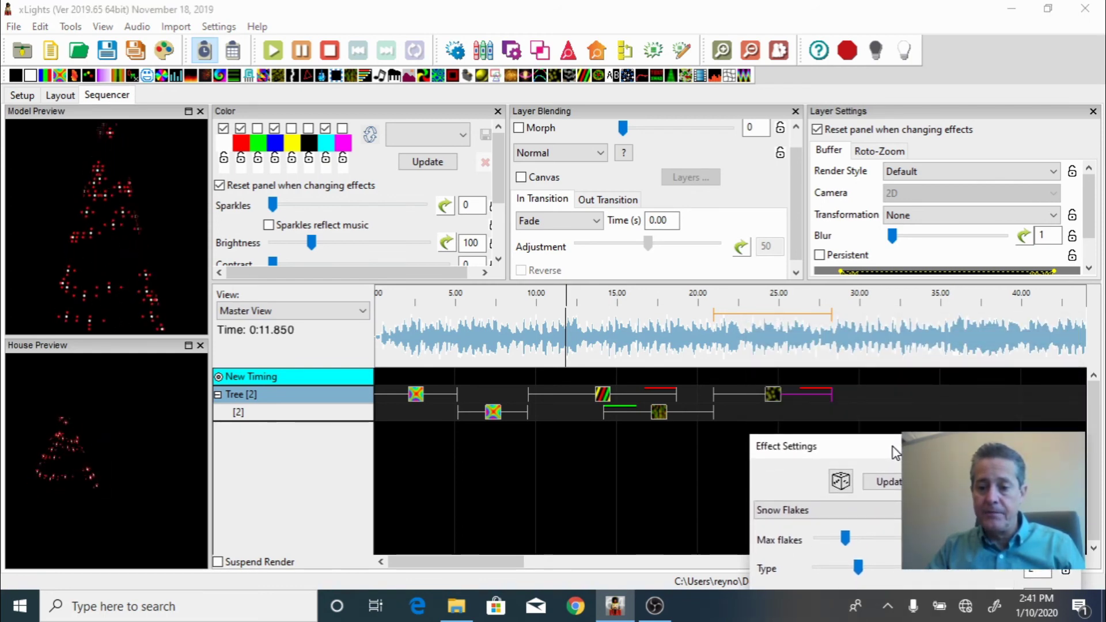
Step: Add a Fire effect on the Tree's layer 2 with lower flame height and adjusted growth cycles
left_click(195, 78)
left_click_drag(374, 242, 974, 413)
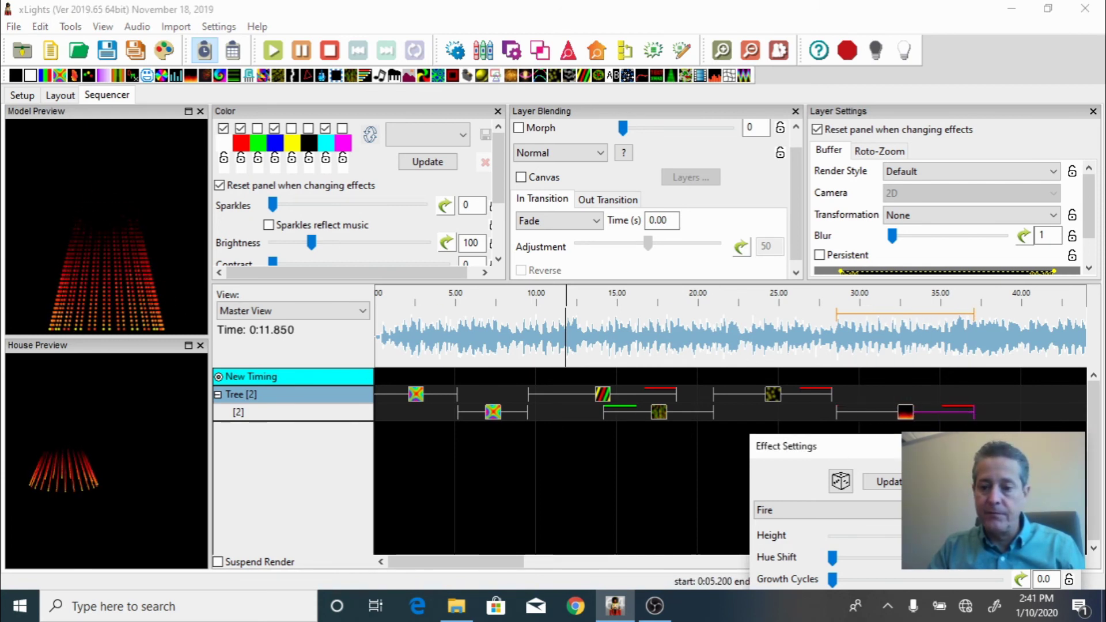
left_click_drag(900, 444, 864, 450)
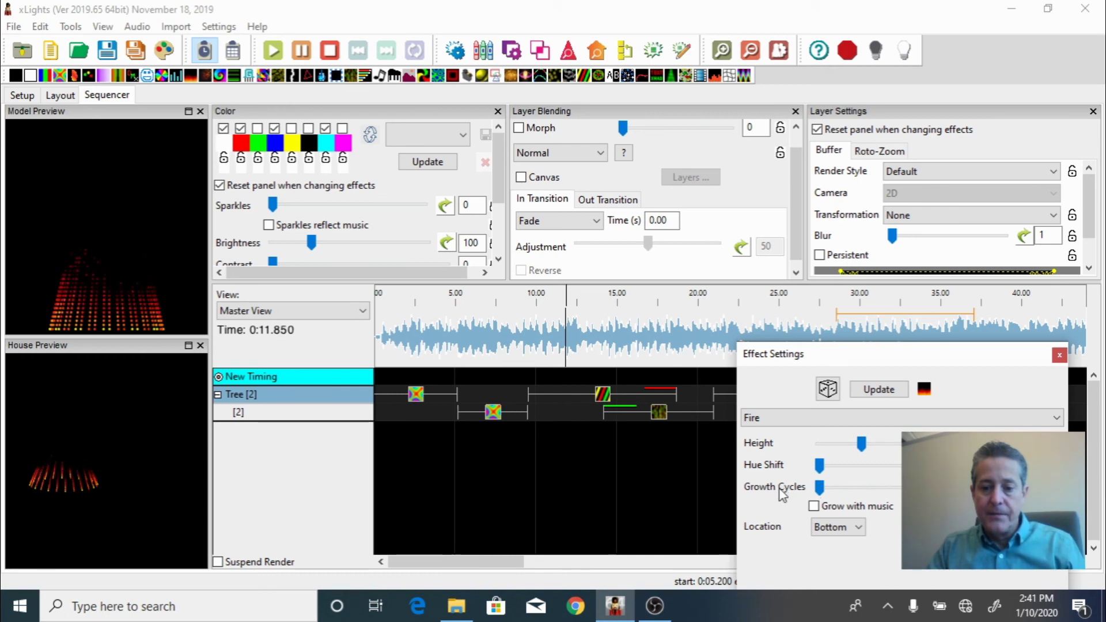
left_click_drag(818, 488, 823, 491)
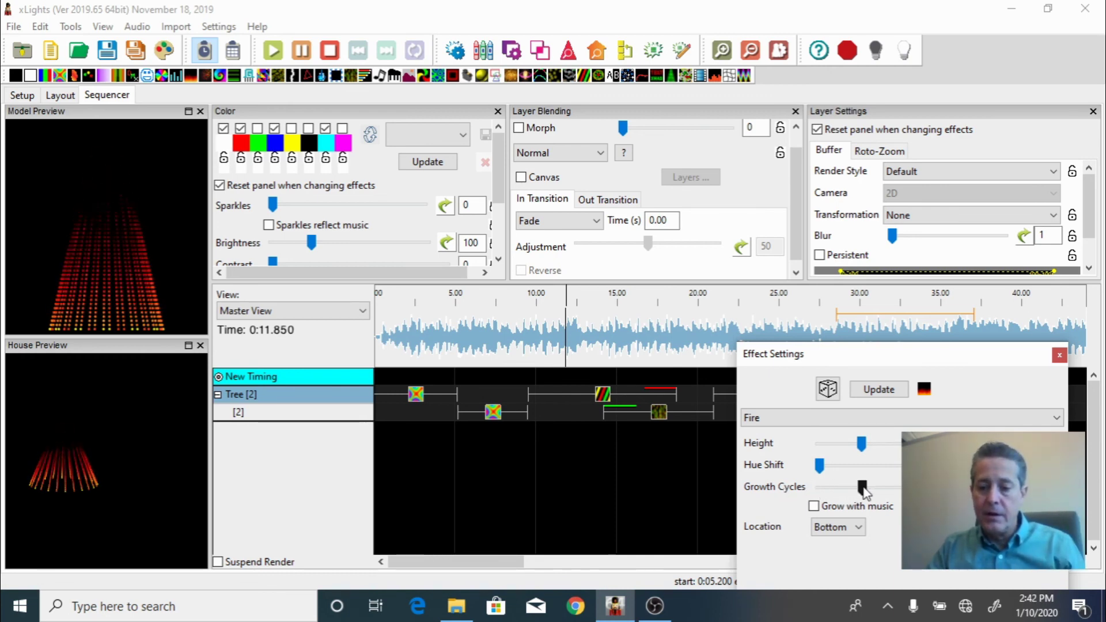
left_click_drag(858, 490, 856, 492)
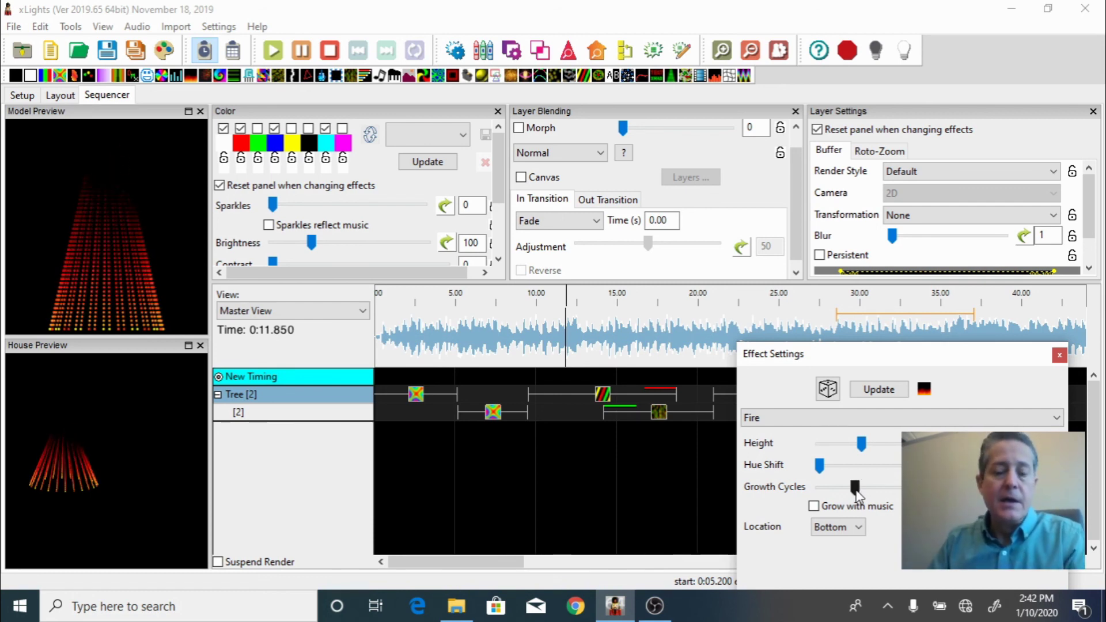
left_click_drag(913, 355, 932, 477)
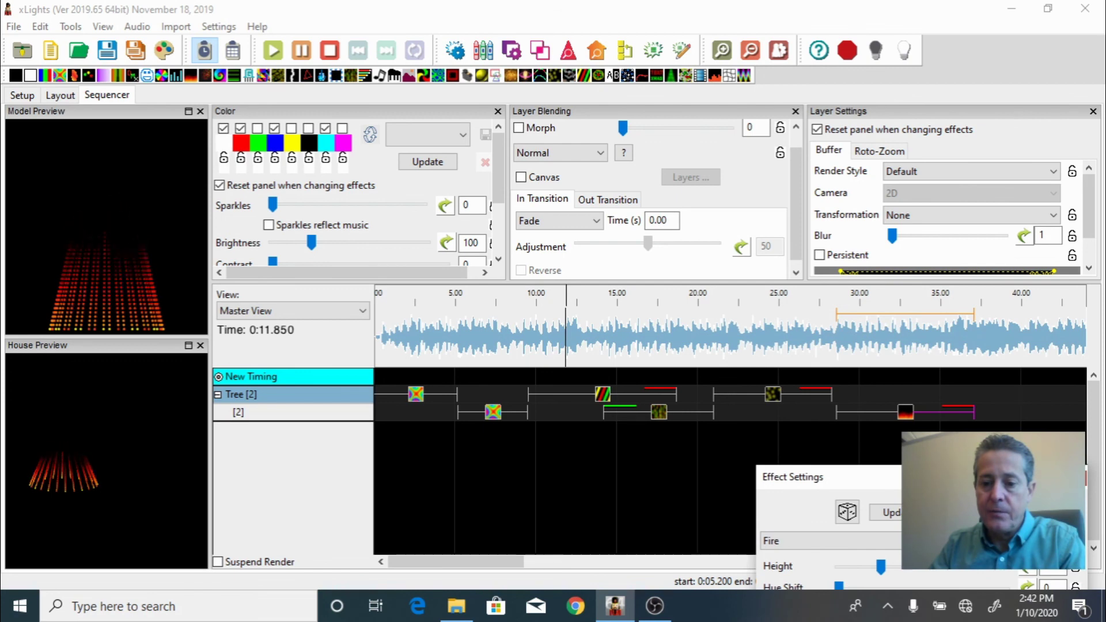
Step: Move the Fire effect's start to 25.65 s and preview playback from there
left_click(830, 424)
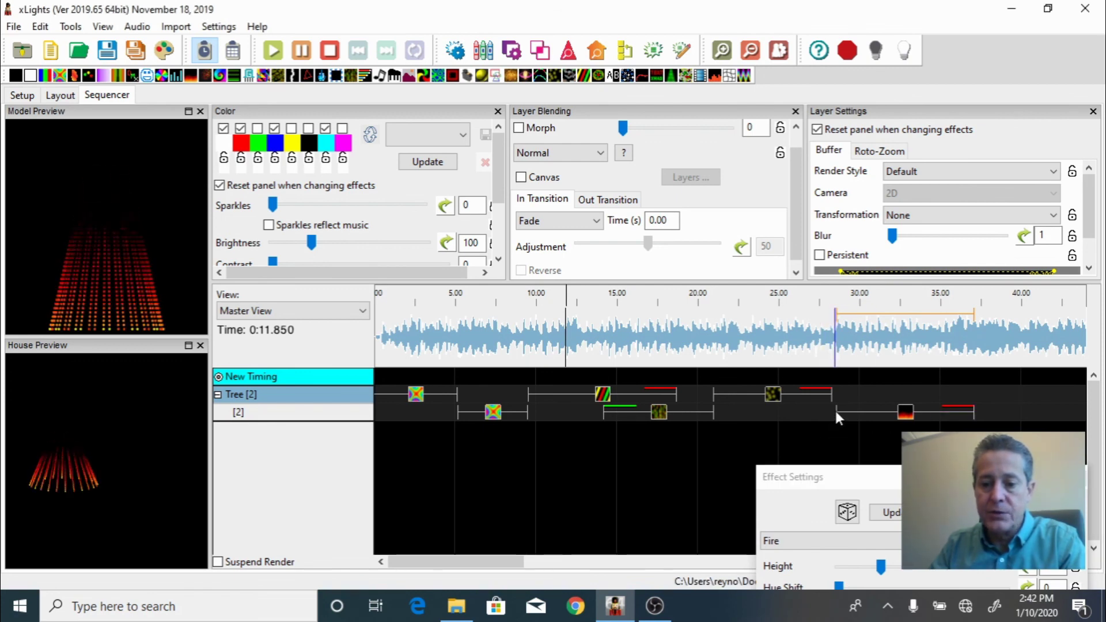
left_click_drag(836, 413, 785, 415)
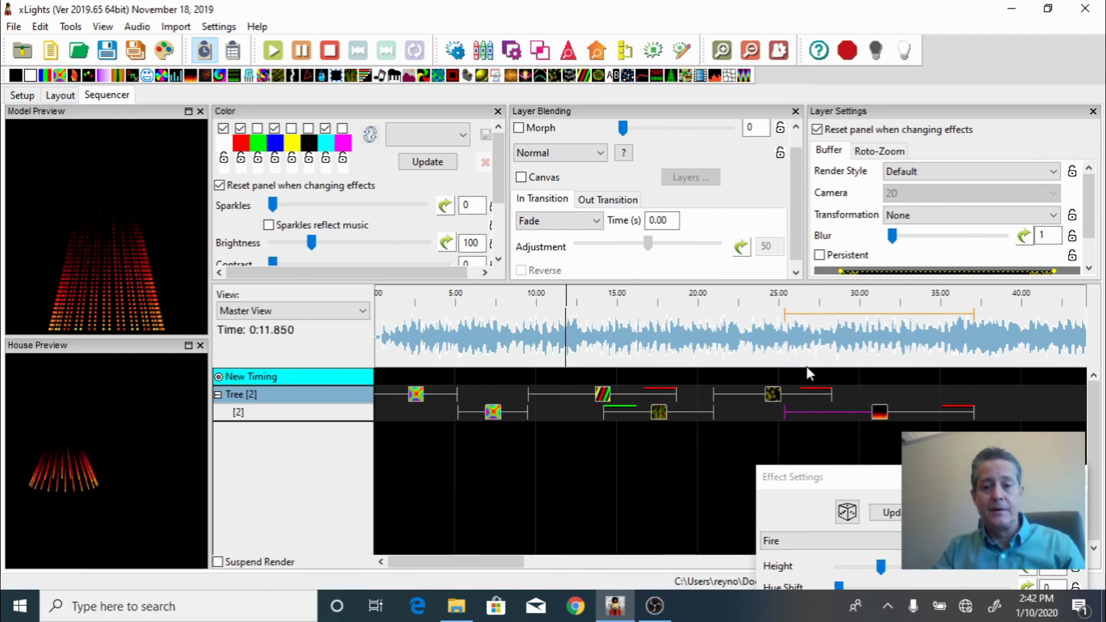
left_click(783, 322)
key("space")
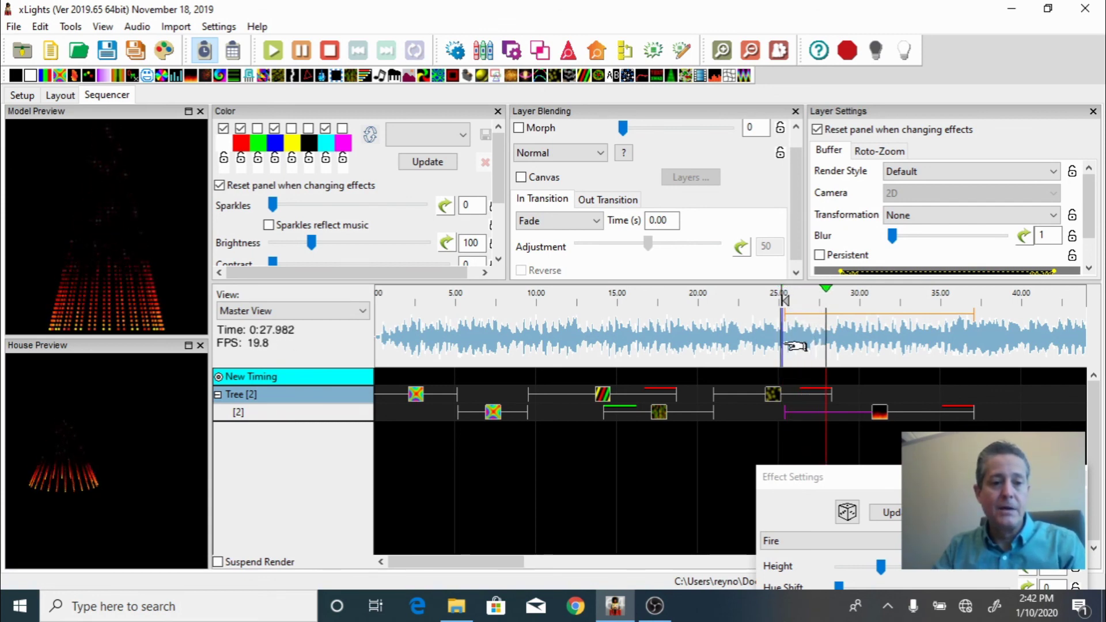
key("space")
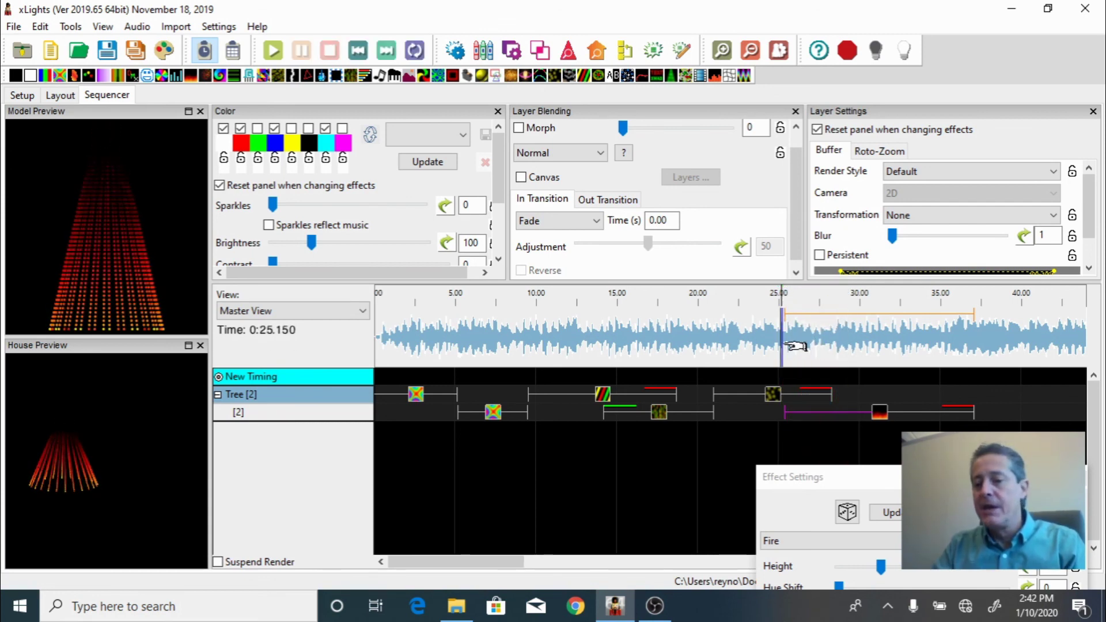